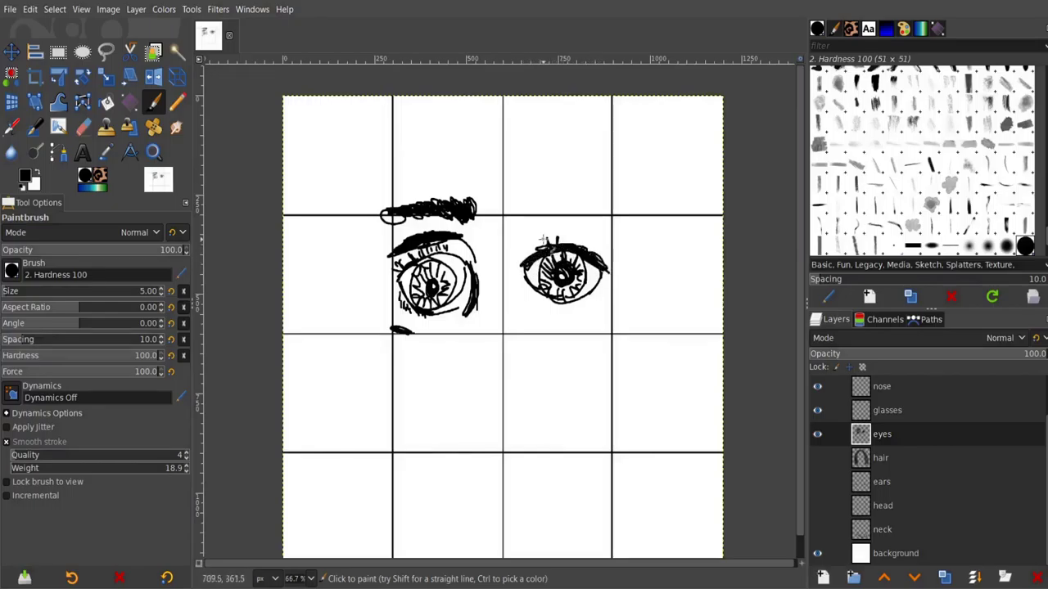
# - Paint the upper lid crease and a thick arched eyebrow over the eye on the right, on the eyes layer
pyautogui.moveTo(534, 231)
pyautogui.mouseDown()
pyautogui.moveTo(565, 222)
pyautogui.moveTo(607, 251)
pyautogui.moveTo(542, 204)
pyautogui.moveTo(643, 221)
pyautogui.mouseUp()
pyautogui.moveTo(573, 206); pyautogui.dragTo(578, 203)
pyautogui.moveTo(517, 219)
pyautogui.mouseDown()
pyautogui.moveTo(609, 190)
pyautogui.moveTo(650, 230)
pyautogui.mouseUp()
pyautogui.moveTo(420, 245)
pyautogui.mouseDown()
pyautogui.moveTo(473, 266)
pyautogui.moveTo(468, 253)
pyautogui.mouseUp()
# - Paint the nose outline with filled nostrils and a slanting fold line on each side, on the nose layer
pyautogui.moveTo(467, 272)
pyautogui.mouseDown()
pyautogui.moveTo(482, 308)
pyautogui.moveTo(520, 308)
pyautogui.moveTo(476, 313)
pyautogui.moveTo(554, 311)
pyautogui.moveTo(578, 352)
pyautogui.moveTo(602, 360)
pyautogui.mouseUp()
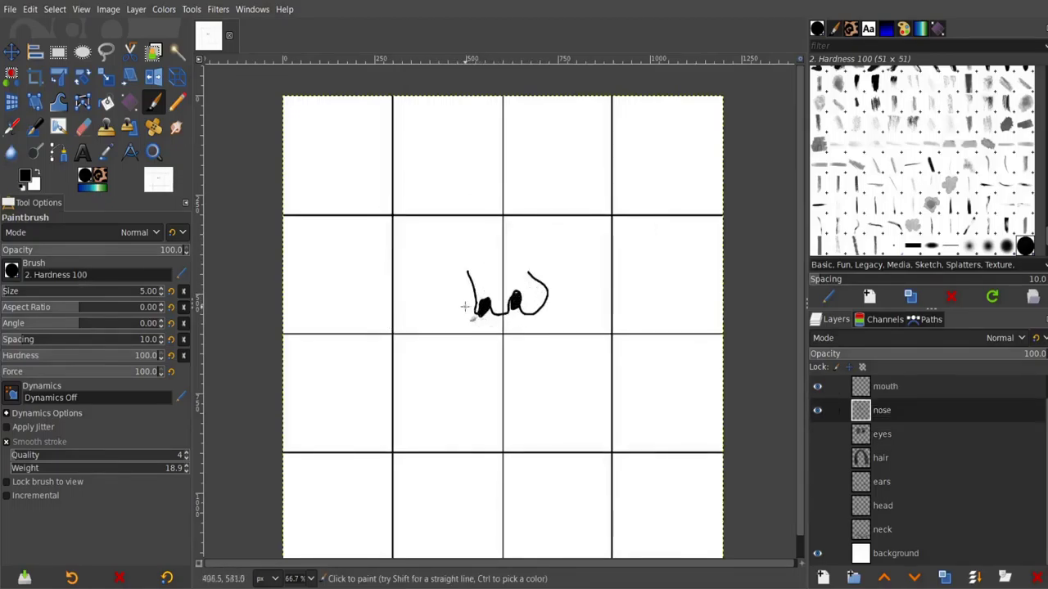
pyautogui.moveTo(455, 337); pyautogui.dragTo(442, 397)
# - Paint a downturned mouth with curved lips, side creases and short chin strokes on the mouth layer
pyautogui.moveTo(451, 370)
pyautogui.mouseDown()
pyautogui.moveTo(503, 325)
pyautogui.moveTo(572, 367)
pyautogui.moveTo(499, 362)
pyautogui.mouseUp()
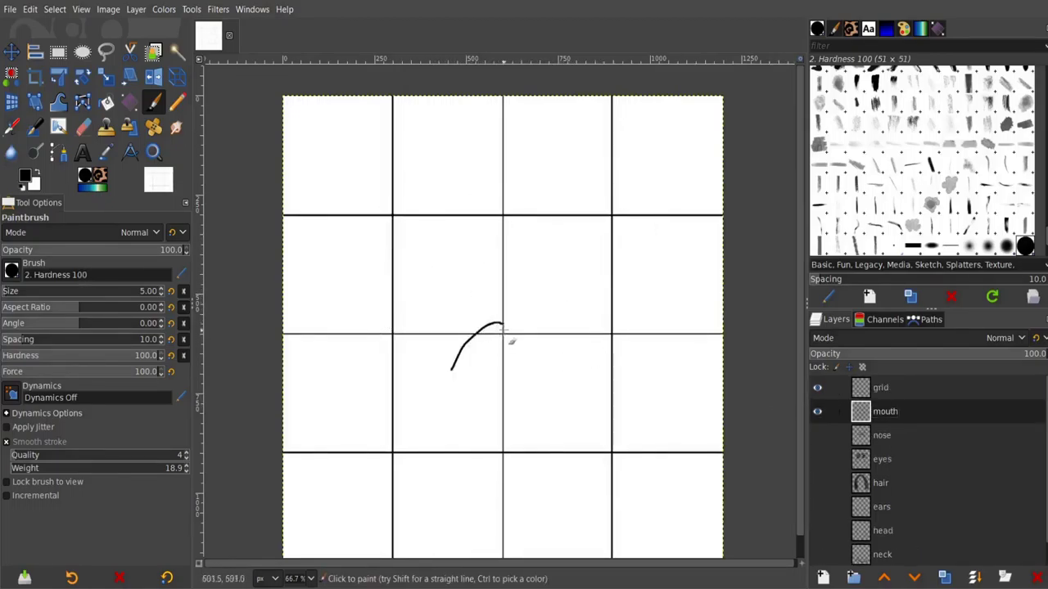
pyautogui.moveTo(443, 420); pyautogui.dragTo(573, 403)
pyautogui.moveTo(560, 334); pyautogui.dragTo(601, 381)
pyautogui.moveTo(442, 341); pyautogui.dragTo(410, 403)
pyautogui.moveTo(484, 403)
pyautogui.mouseDown()
pyautogui.moveTo(492, 419)
pyautogui.moveTo(506, 414)
pyautogui.mouseUp()
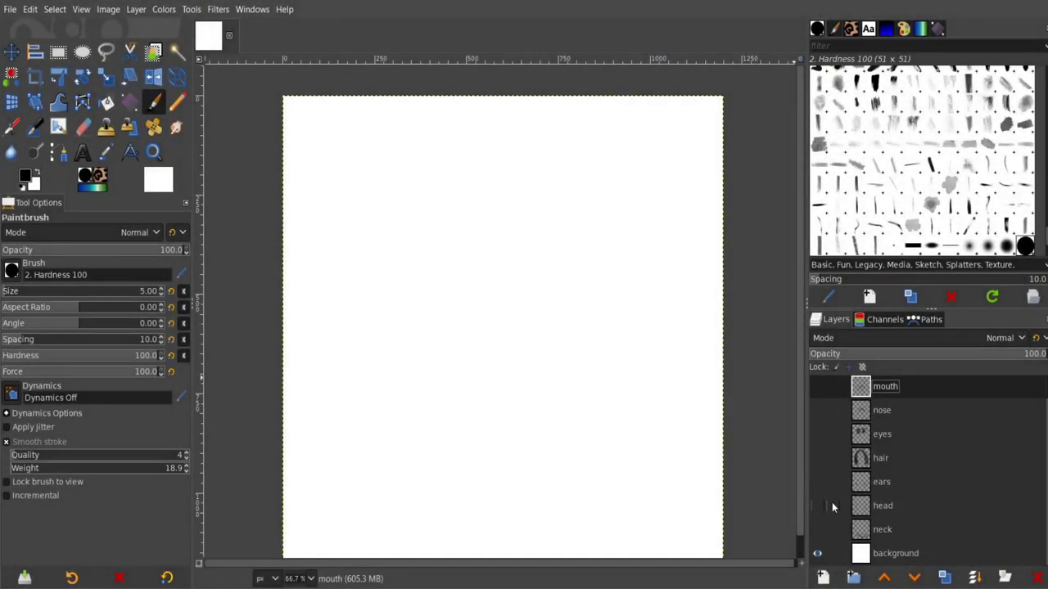
# - Make the neck, head, ears, hair, eyes, nose and mouth layers visible one after another
pyautogui.click(812, 524)
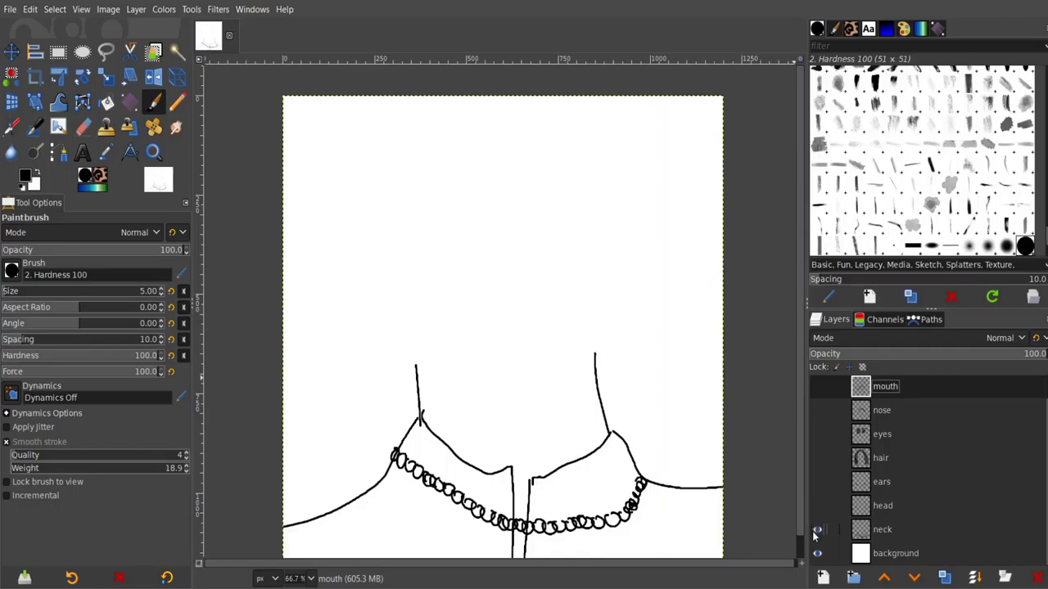
pyautogui.click(817, 506)
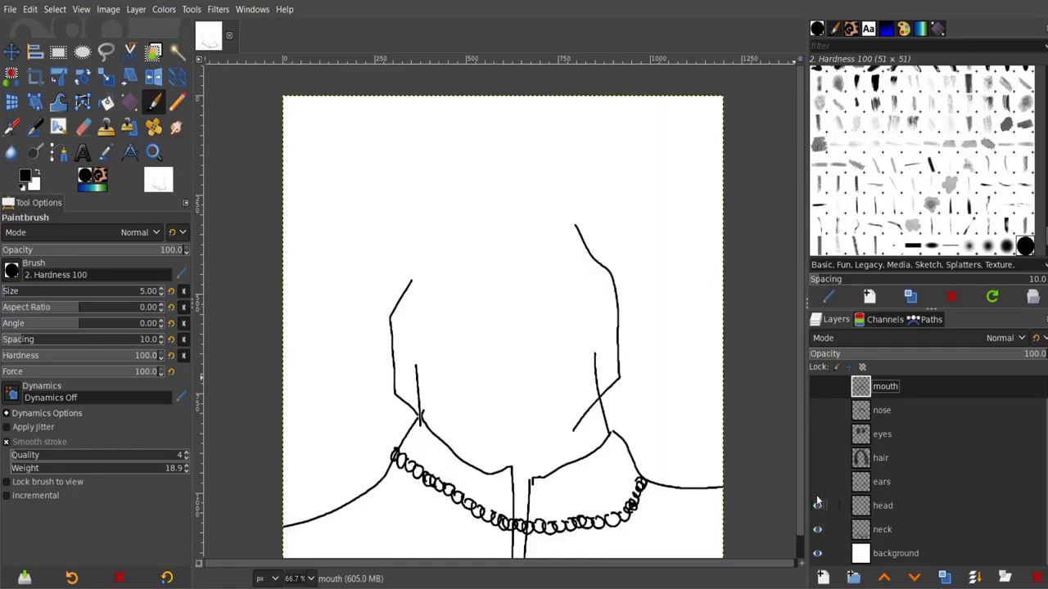
pyautogui.click(817, 483)
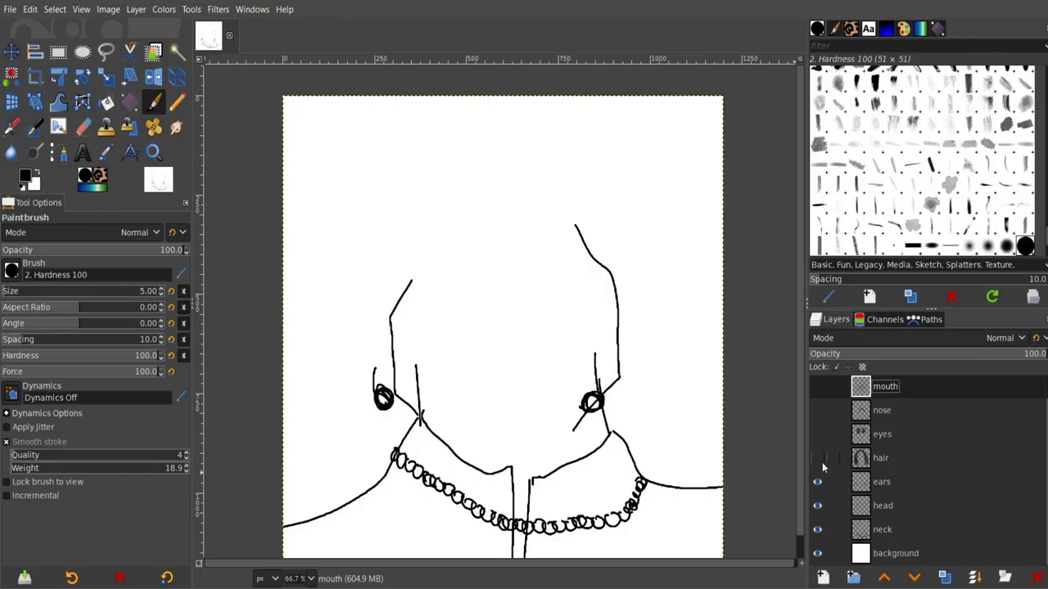
pyautogui.click(818, 459)
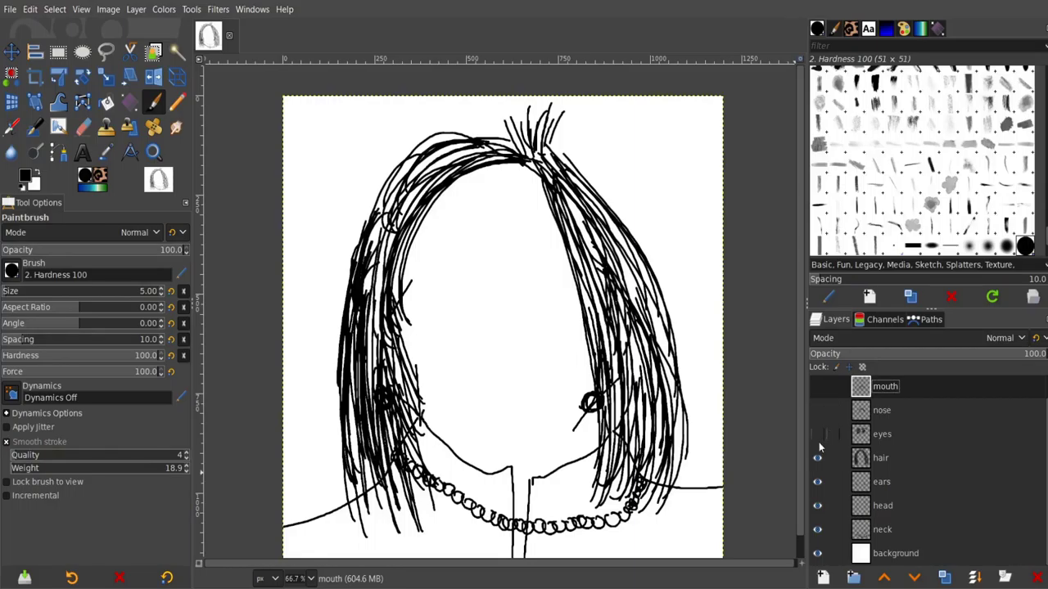
pyautogui.click(817, 434)
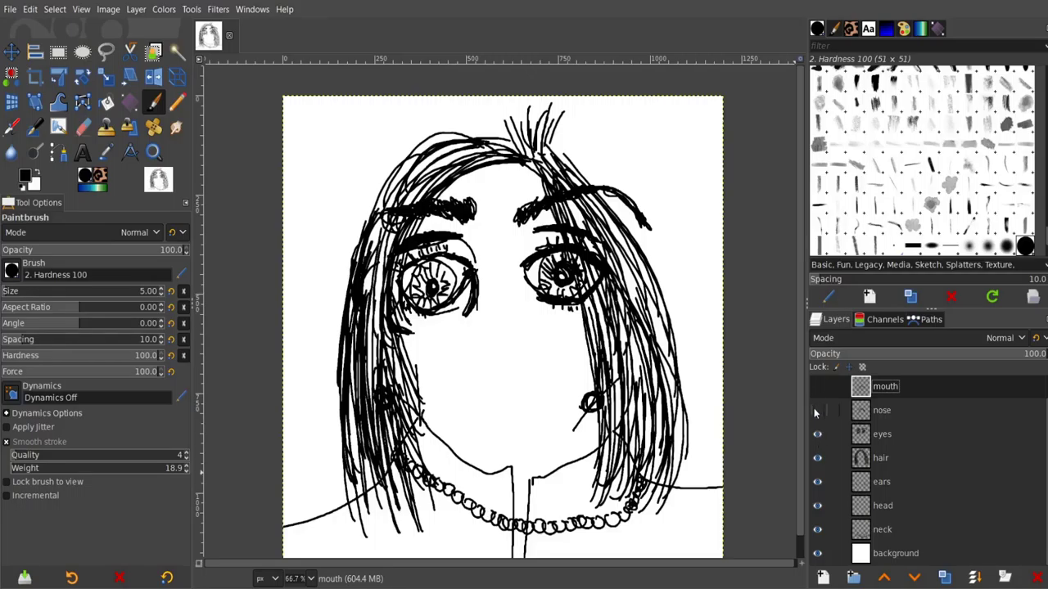
pyautogui.click(818, 411)
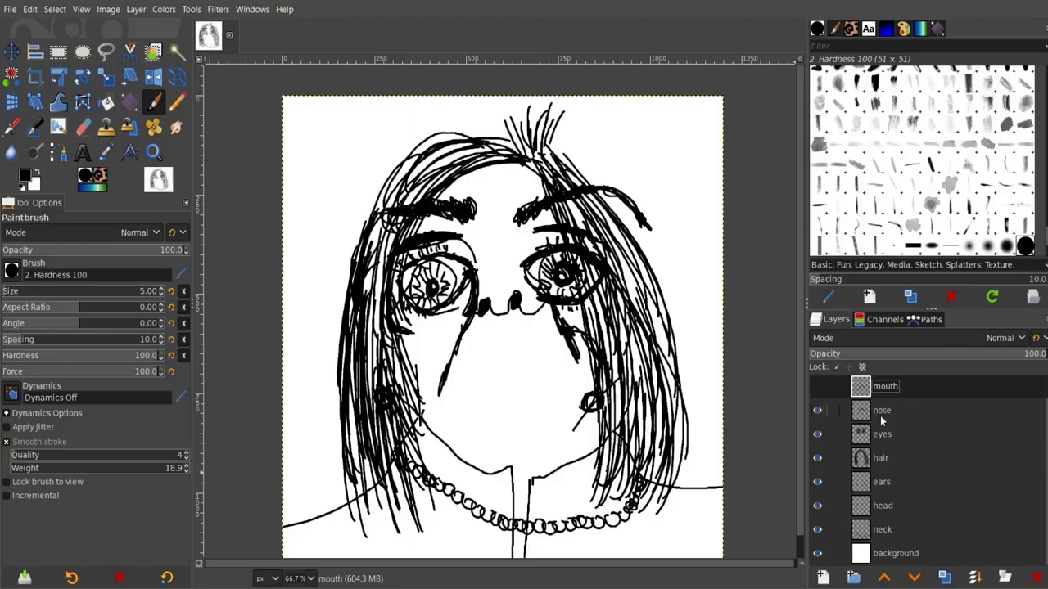
pyautogui.scroll(1, 941, 460)
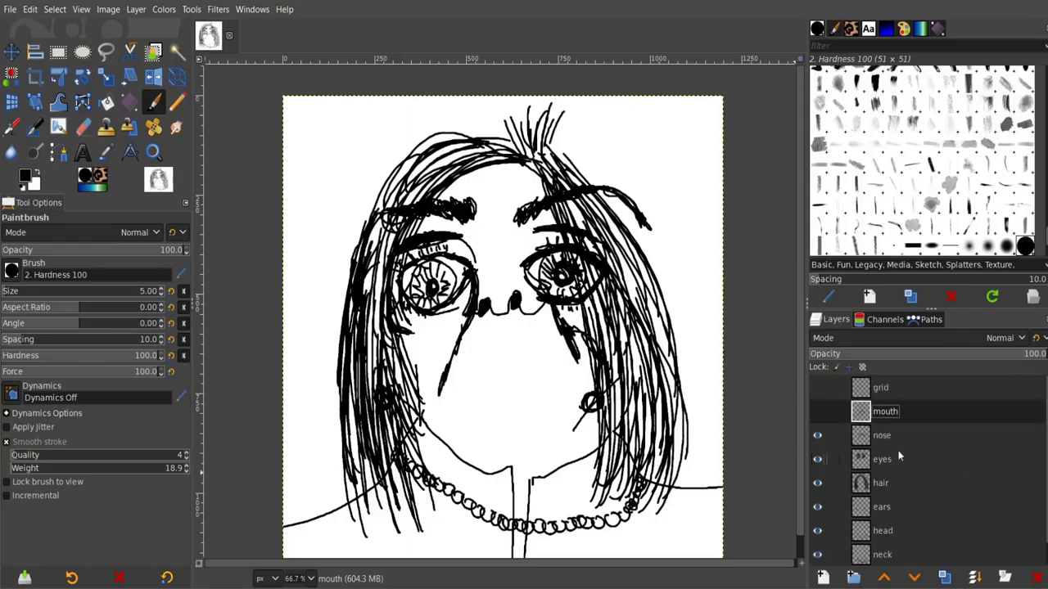
pyautogui.click(818, 412)
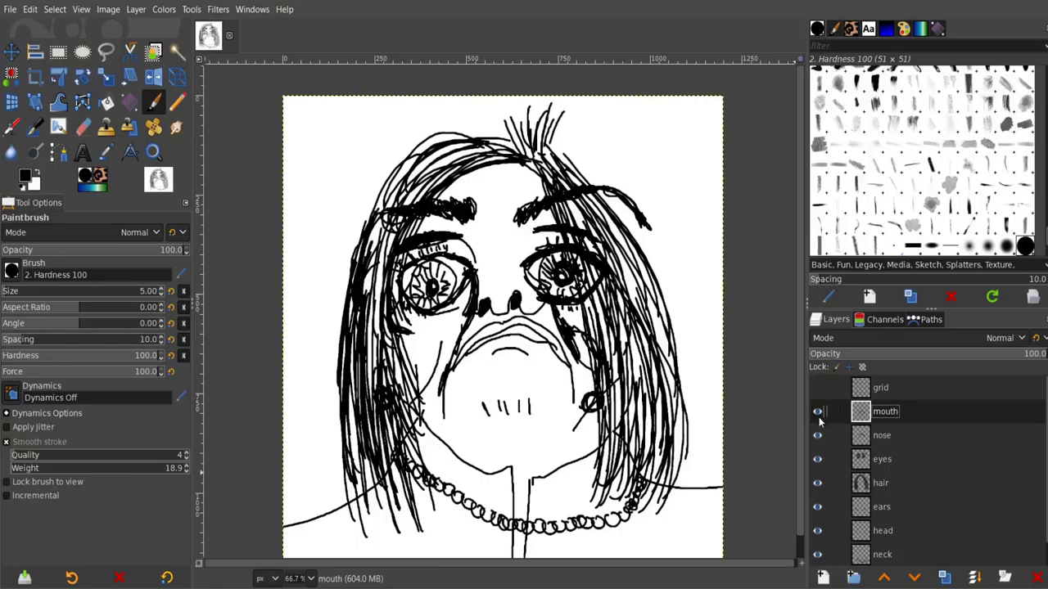
# - Hide the mouth, nose, eyes, hair and ears layers, leaving the head and neck shown
pyautogui.click(818, 414)
pyautogui.click(817, 435)
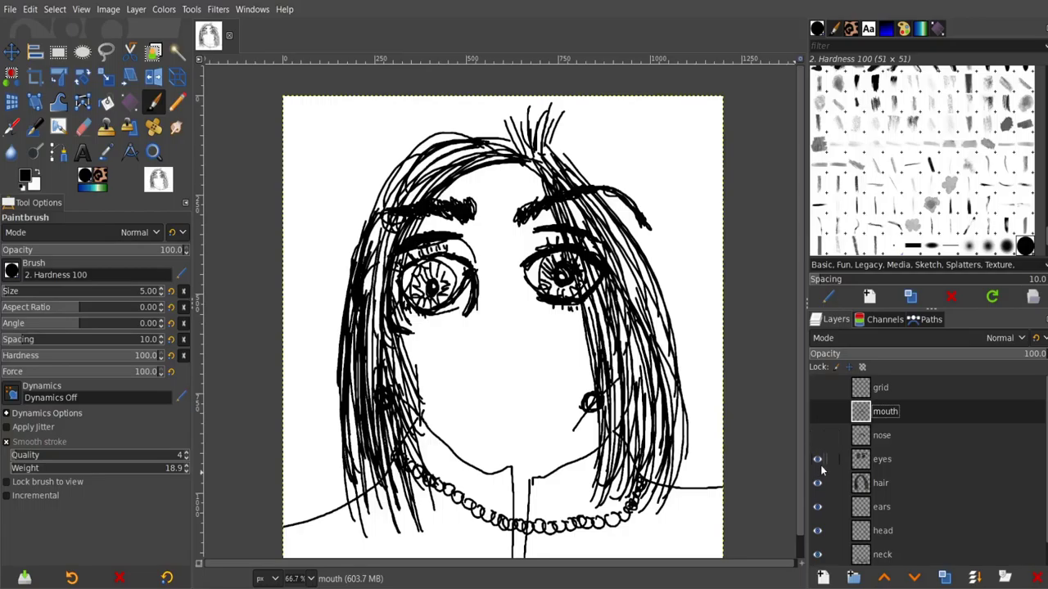
pyautogui.click(817, 459)
pyautogui.click(818, 484)
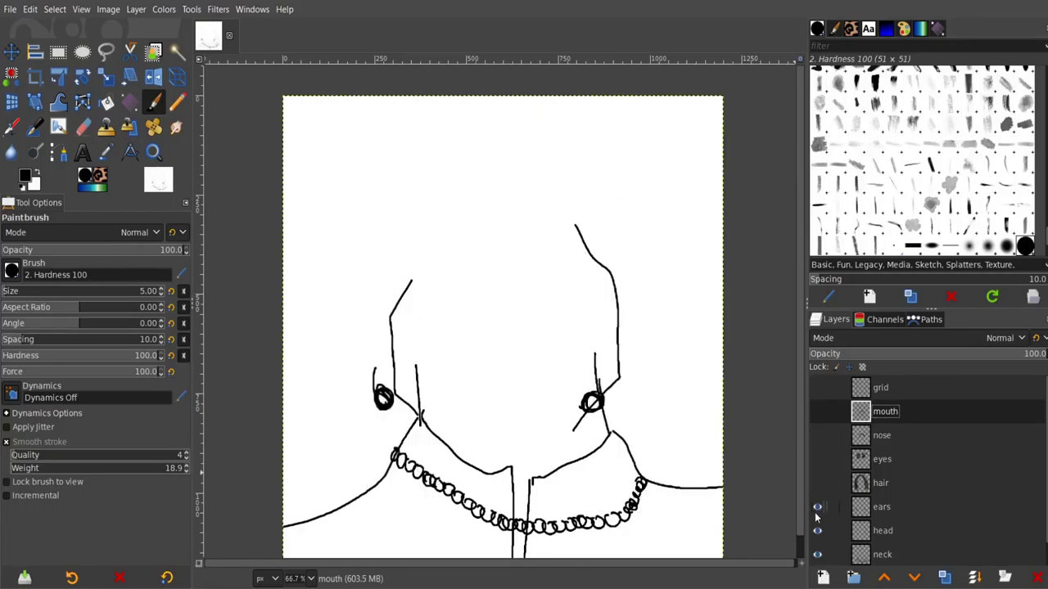
pyautogui.click(817, 508)
# - Narrow the head layer to about 81% width and shift it up about 62 px with Unified Transform, fitting the layer to the image size
pyautogui.scroll(-1, 830, 494)
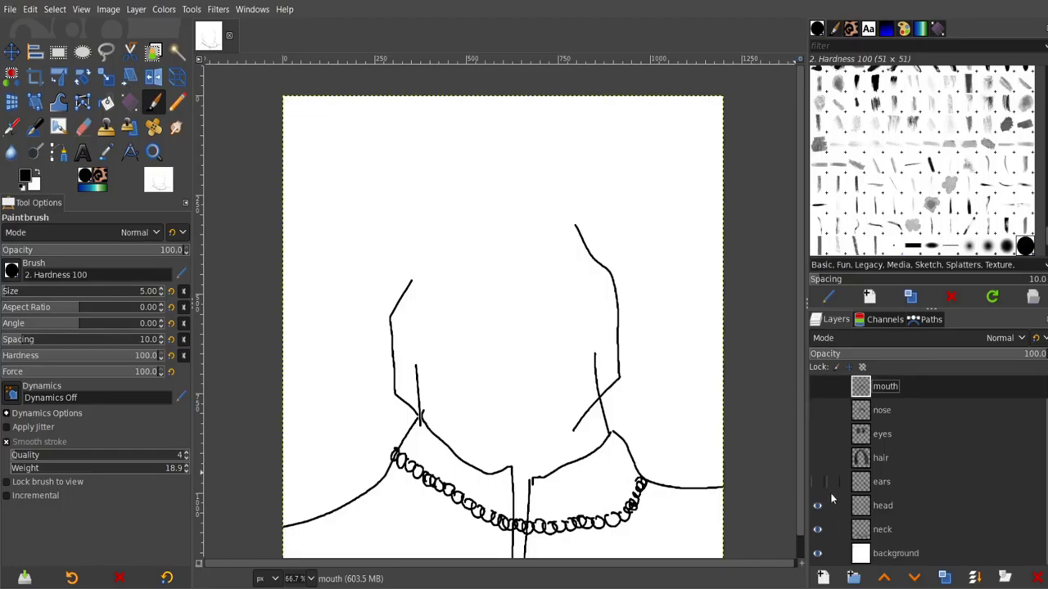
pyautogui.click(902, 506)
pyautogui.hotkey('shift', 't')
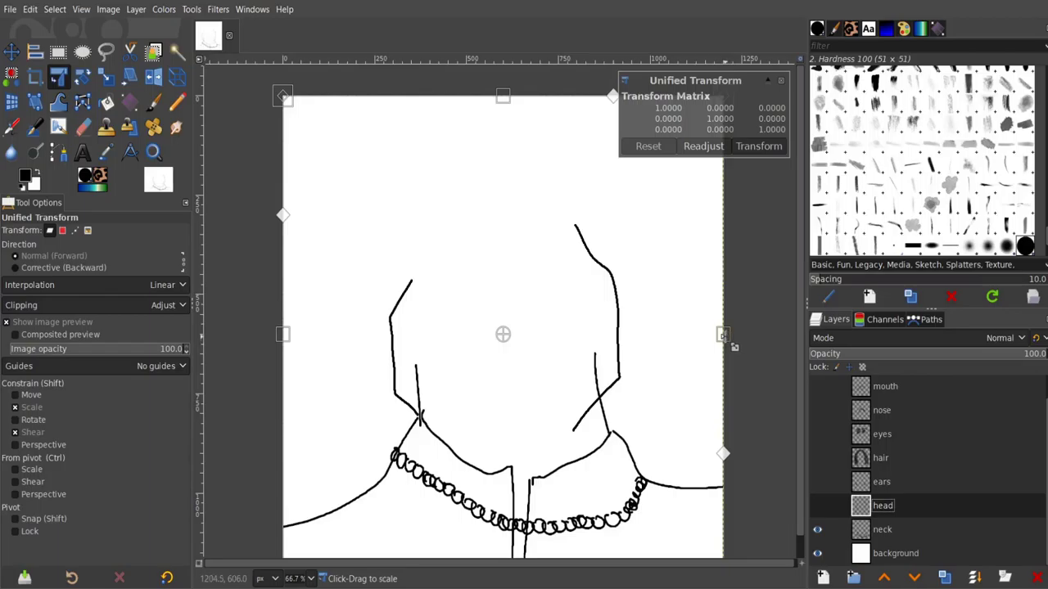
pyautogui.moveTo(722, 335); pyautogui.dragTo(638, 336)
pyautogui.moveTo(566, 409); pyautogui.dragTo(599, 397)
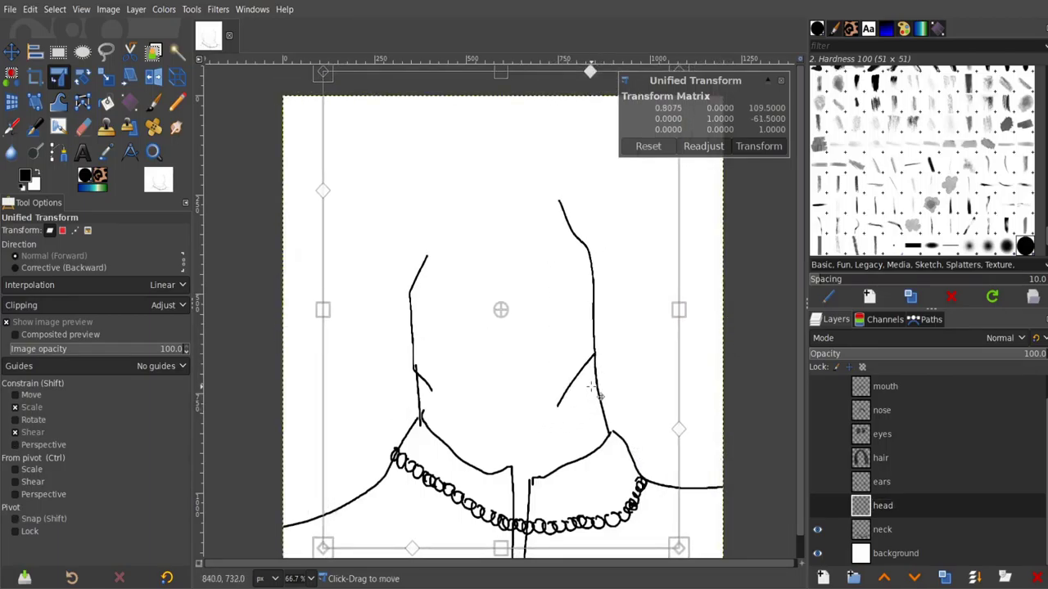
pyautogui.click(747, 147)
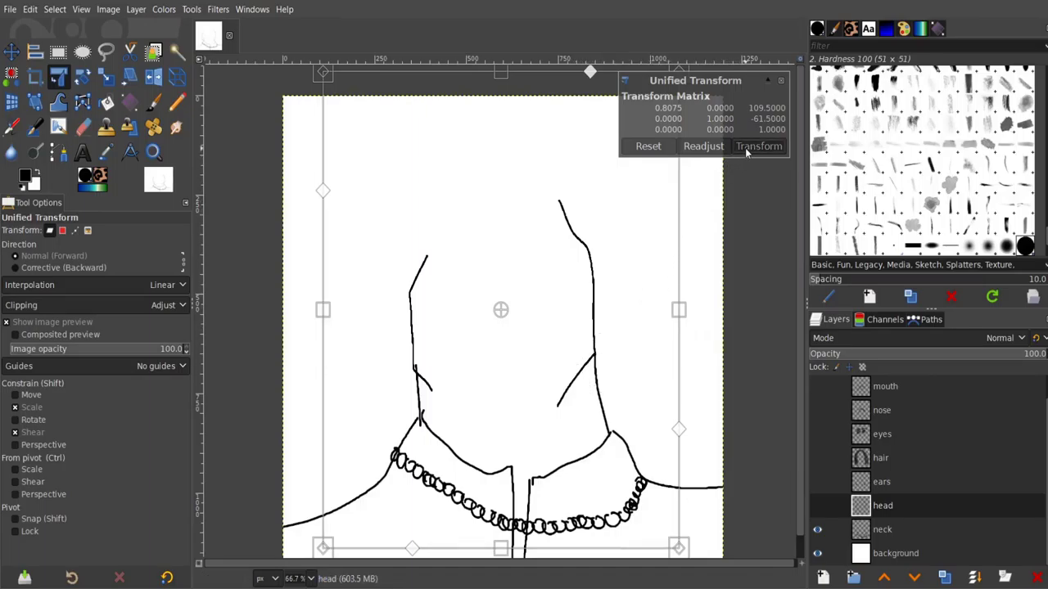
pyautogui.click(136, 9)
pyautogui.click(160, 238)
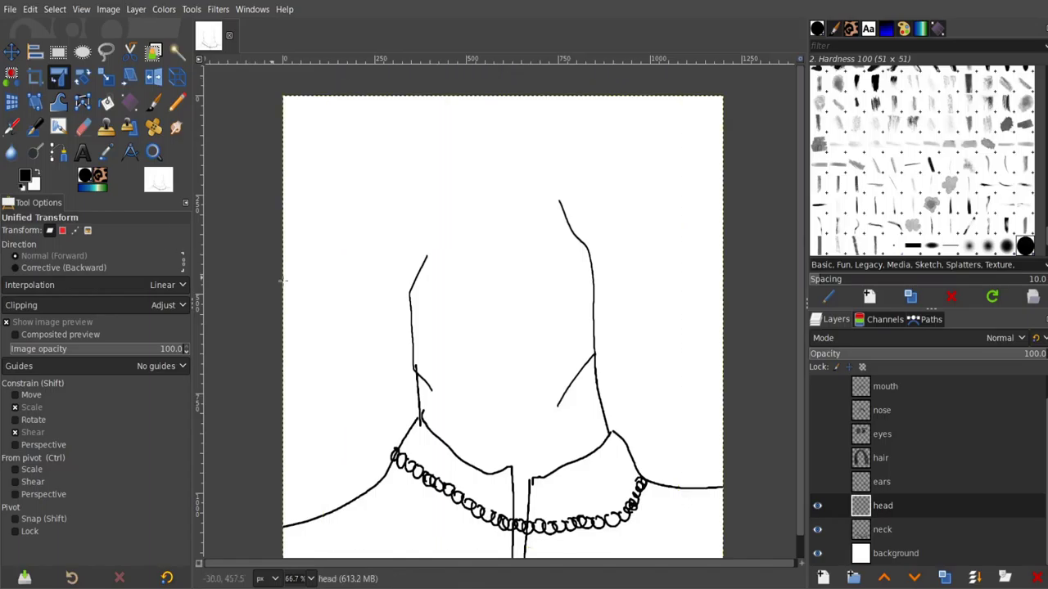
# - Show the ears layer and use Unified Transform to narrow it to about 87% width and raise it about 203 px onto the head's sides
pyautogui.click(817, 483)
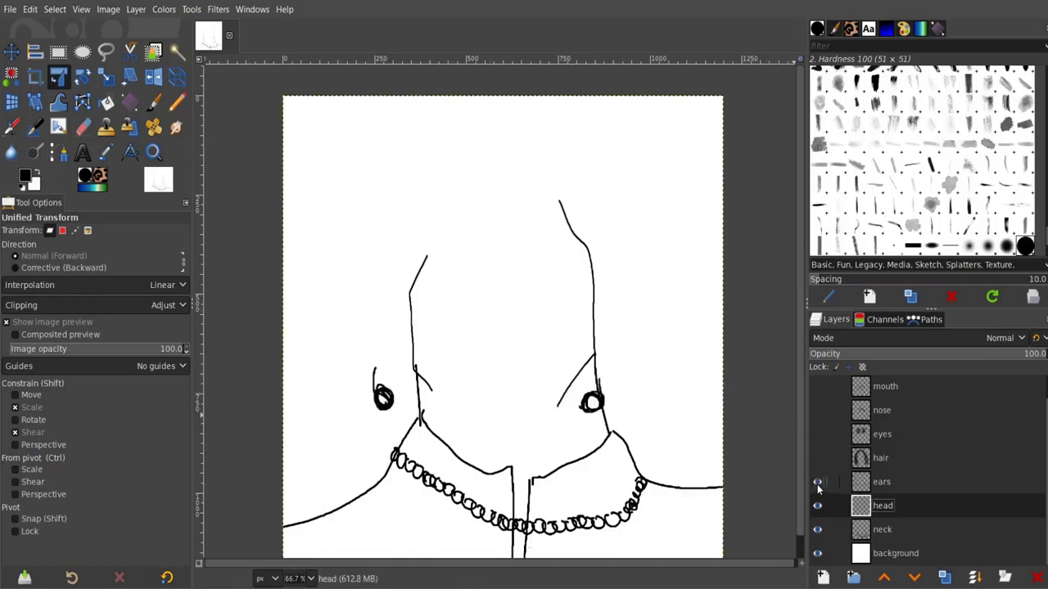
pyautogui.click(882, 482)
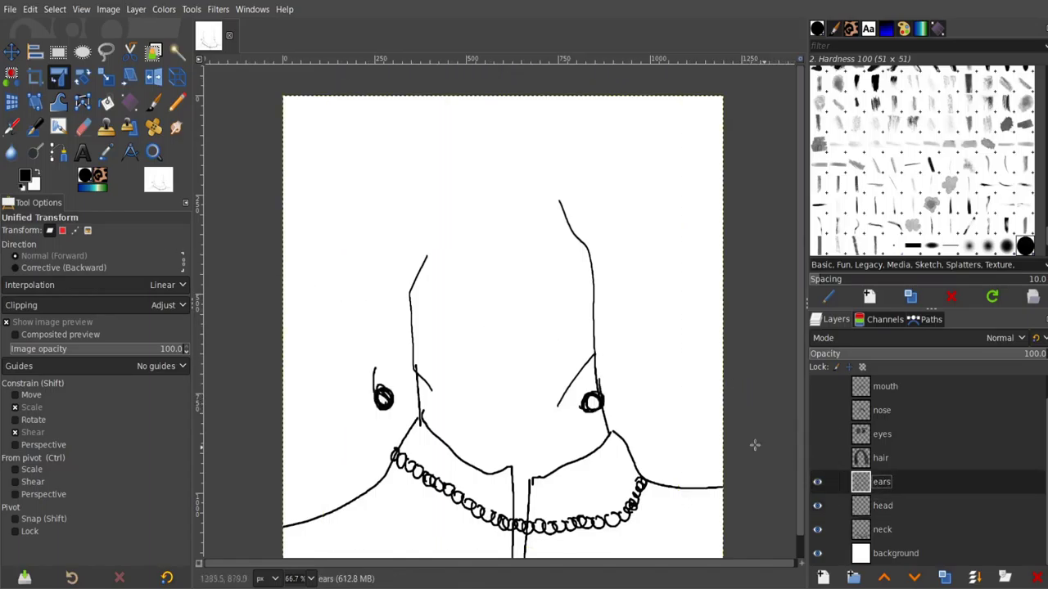
pyautogui.click(487, 415)
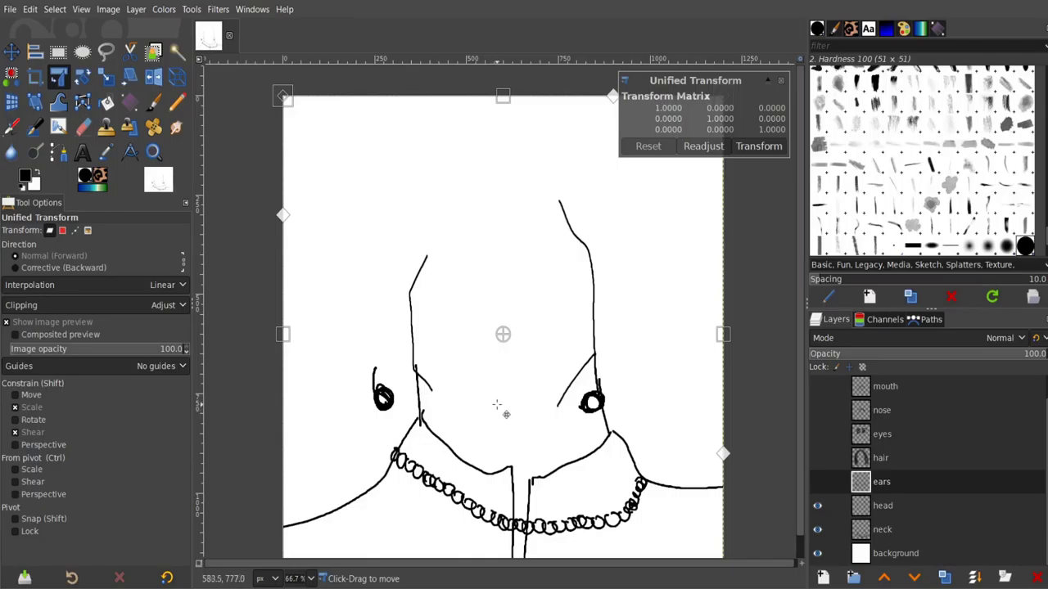
pyautogui.moveTo(502, 404); pyautogui.dragTo(535, 324)
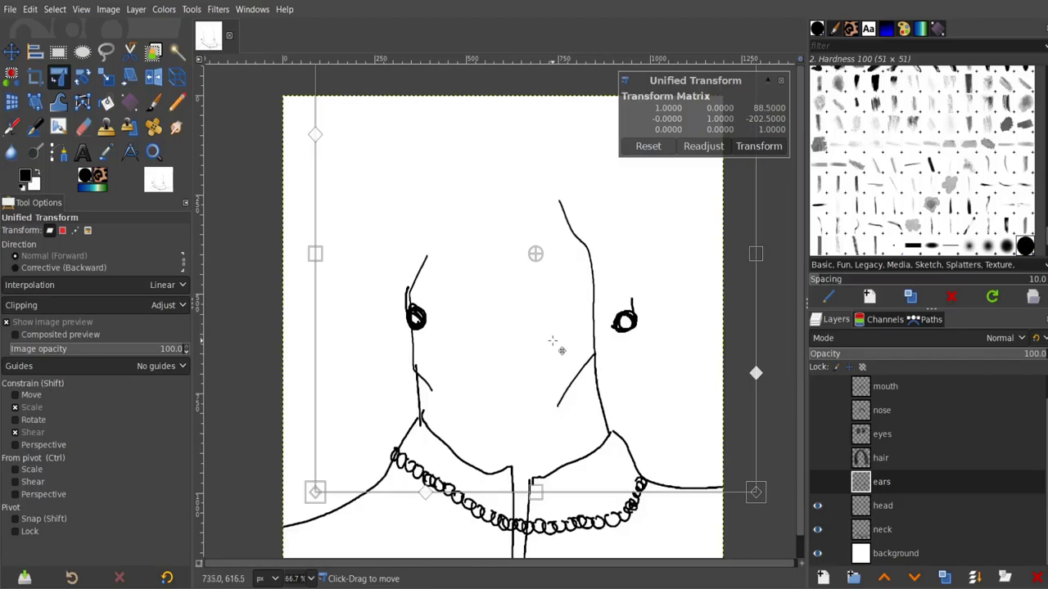
pyautogui.moveTo(756, 254); pyautogui.dragTo(711, 256)
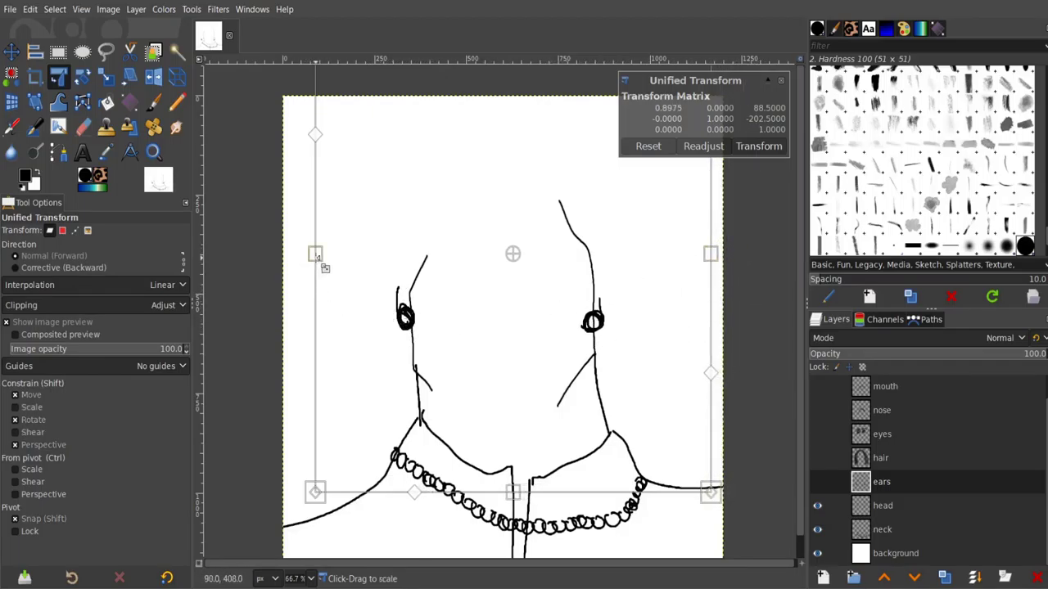
pyautogui.moveTo(321, 257); pyautogui.dragTo(334, 257)
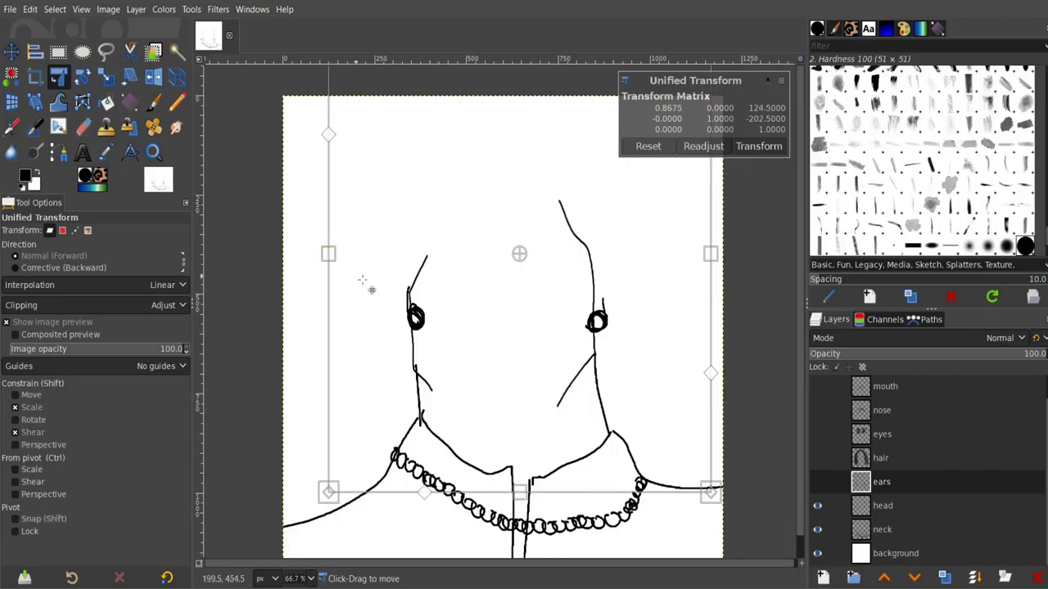
pyautogui.click(754, 147)
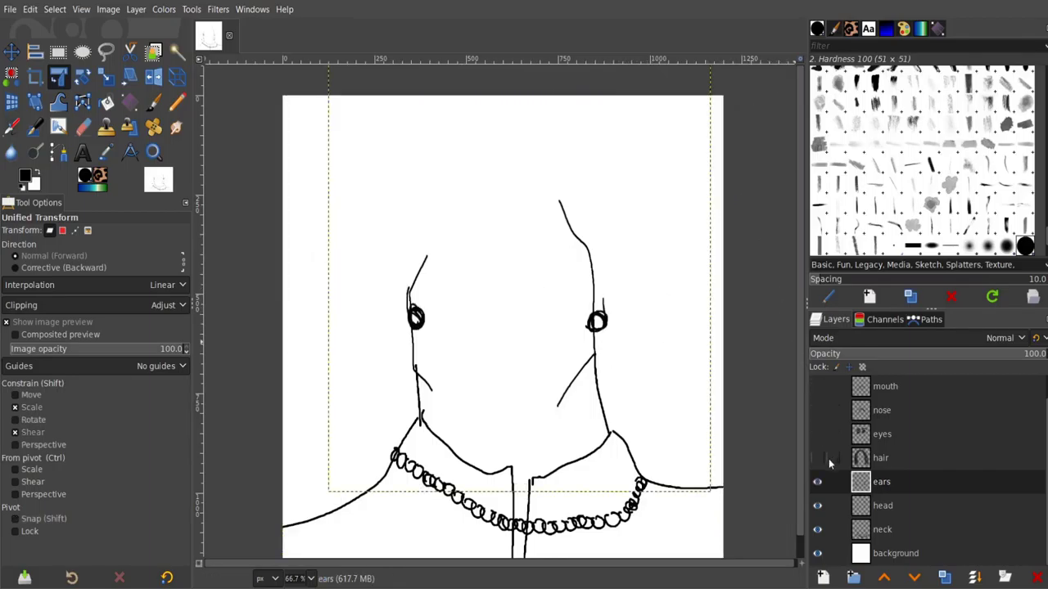
# - Show the hair layer and use Unified Transform to scale it to about 95% width and 92% height, raised to frame the head
pyautogui.click(817, 458)
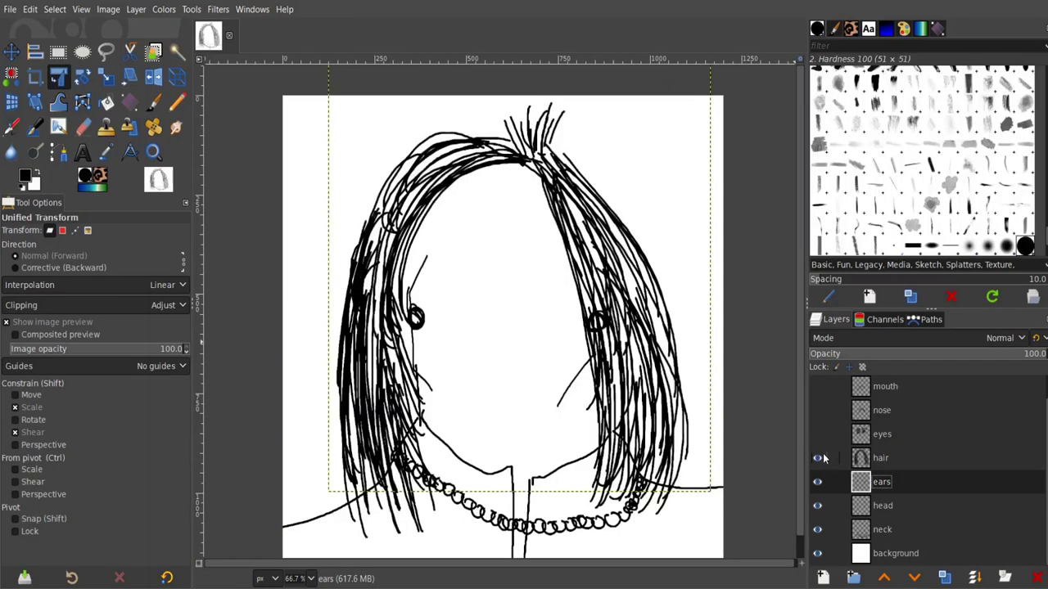
pyautogui.click(890, 458)
pyautogui.click(442, 326)
pyautogui.press('shift')
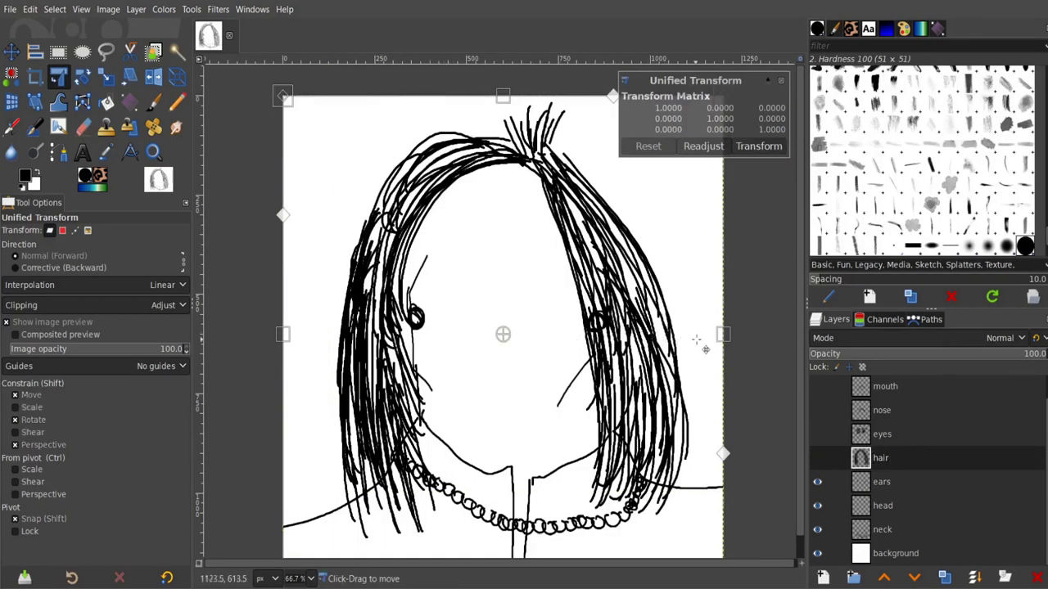
pyautogui.moveTo(720, 337); pyautogui.dragTo(624, 335)
pyautogui.moveTo(536, 358); pyautogui.dragTo(574, 340)
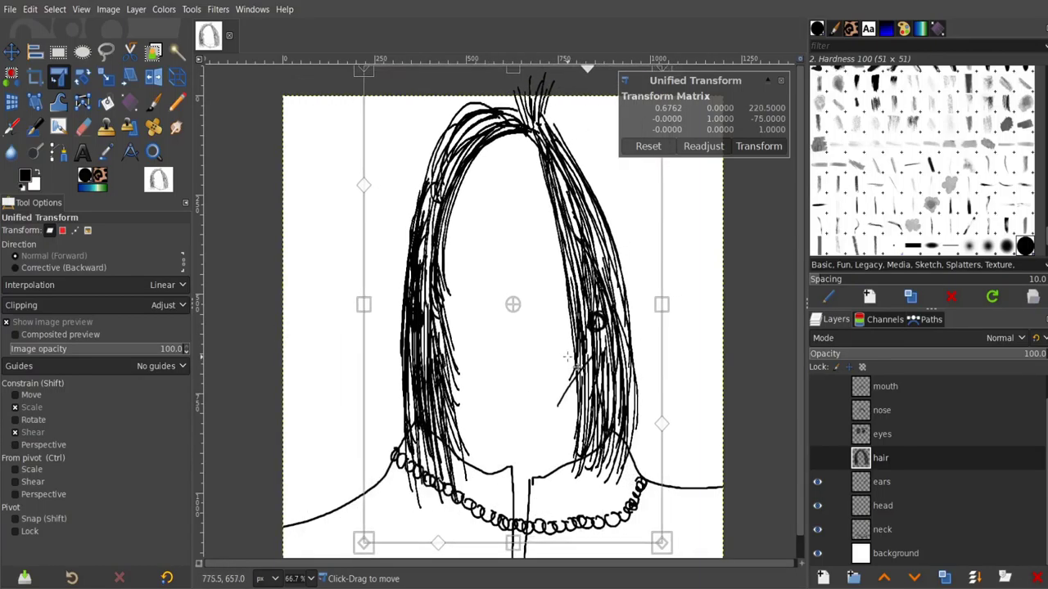
pyautogui.moveTo(513, 541); pyautogui.dragTo(513, 505)
pyautogui.press('shift')
pyautogui.moveTo(365, 288); pyautogui.dragTo(321, 287)
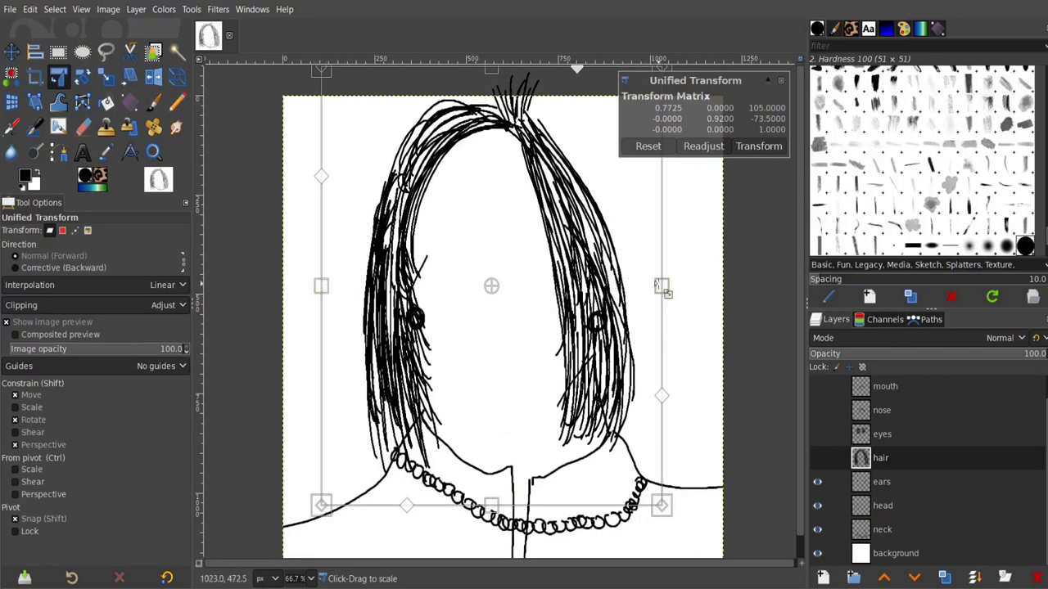
pyautogui.moveTo(665, 286); pyautogui.dragTo(717, 287)
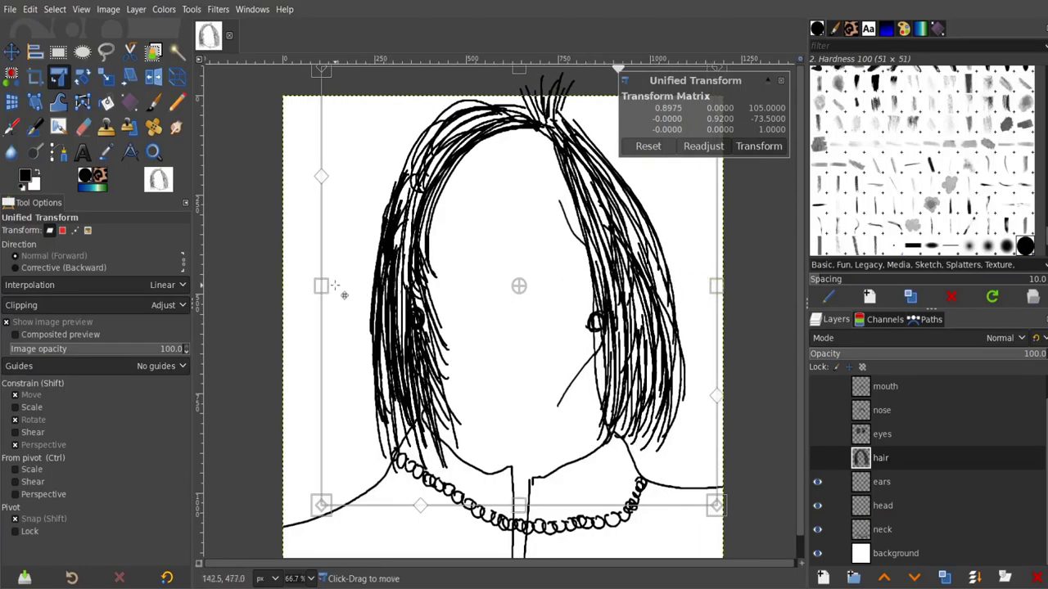
pyautogui.moveTo(321, 286); pyautogui.dragTo(300, 284)
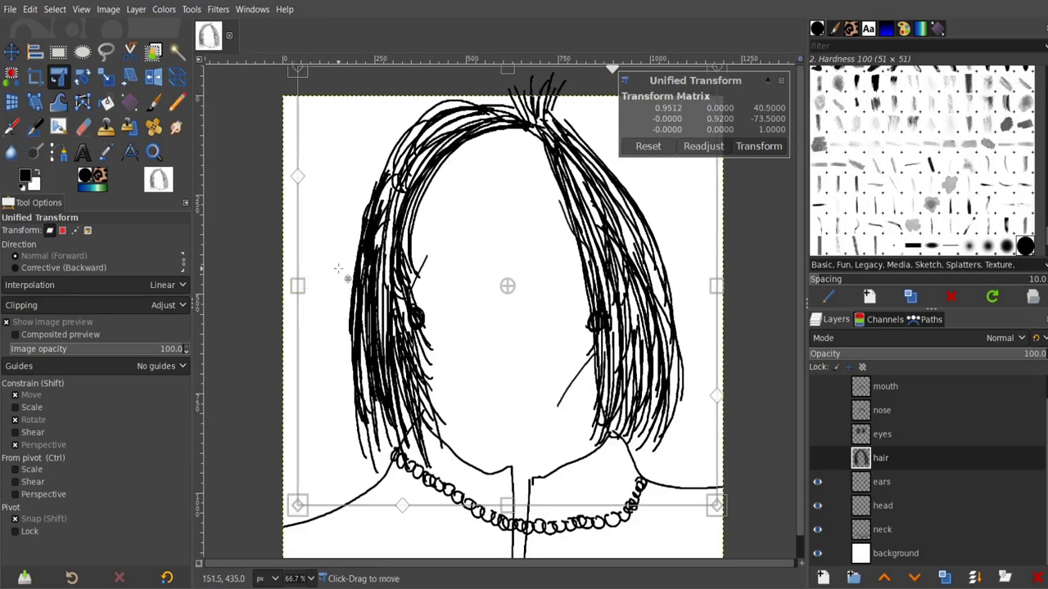
pyautogui.click(759, 146)
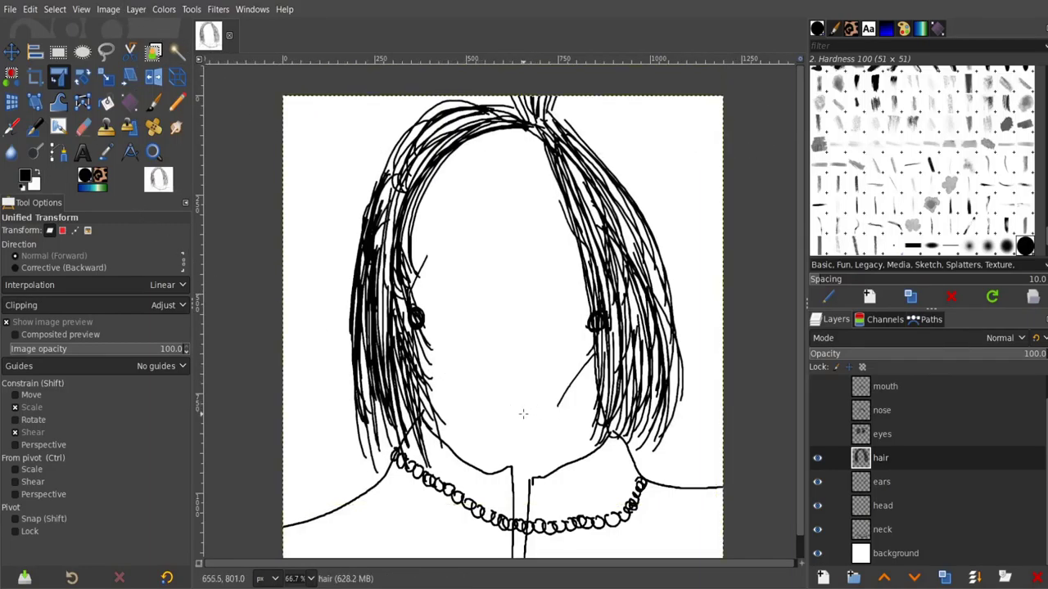
# - Show the eyes layer
pyautogui.click(817, 434)
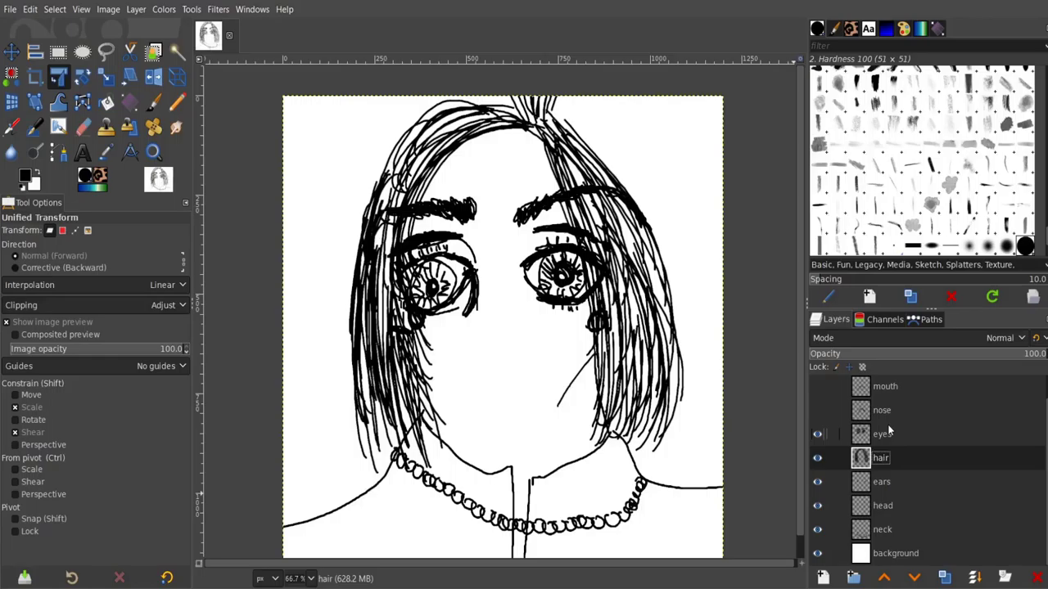
pyautogui.click(494, 357)
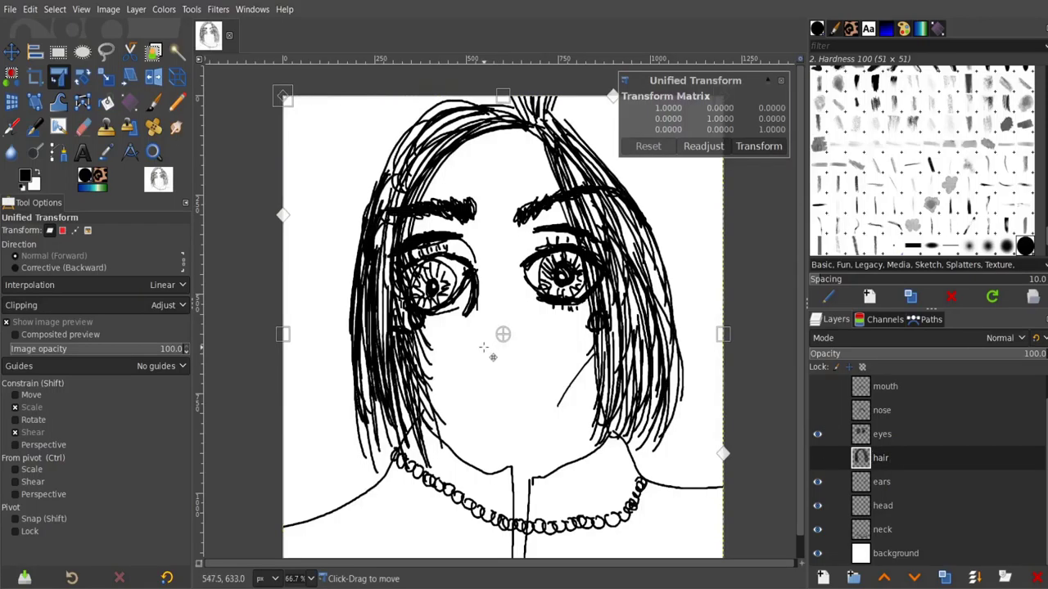
pyautogui.moveTo(514, 100)
pyautogui.mouseDown()
pyautogui.moveTo(531, 206)
pyautogui.moveTo(517, 308)
pyautogui.moveTo(516, 86)
pyautogui.mouseUp()
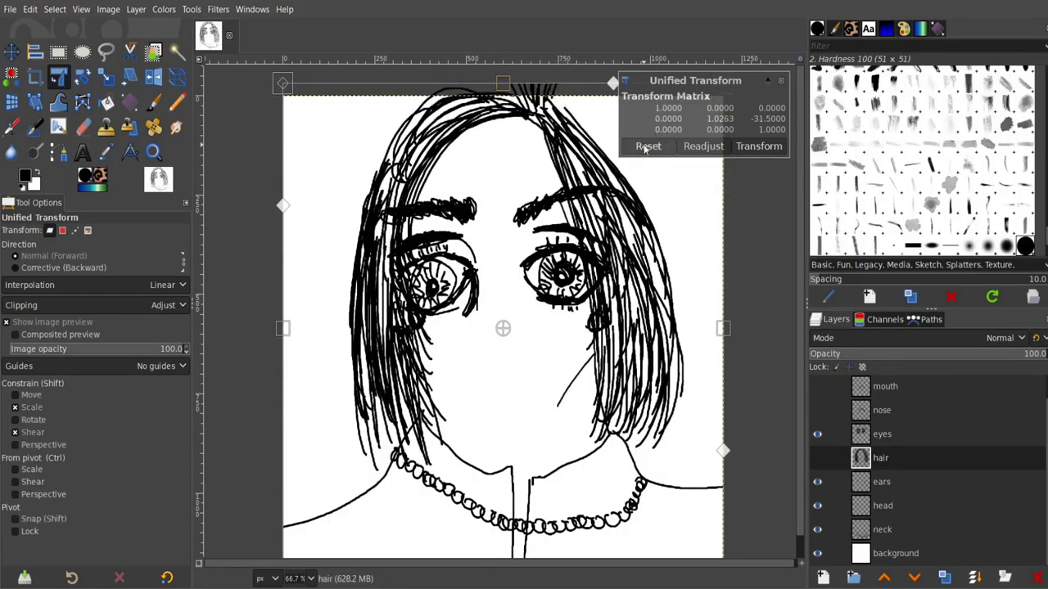
pyautogui.click(648, 146)
# - Use Unified Transform to scale the eyes layer to about 71% width and 43% height, centred between the two sides of the hair
pyautogui.click(881, 433)
pyautogui.moveTo(502, 96); pyautogui.dragTo(503, 367)
pyautogui.moveTo(535, 433); pyautogui.dragTo(536, 247)
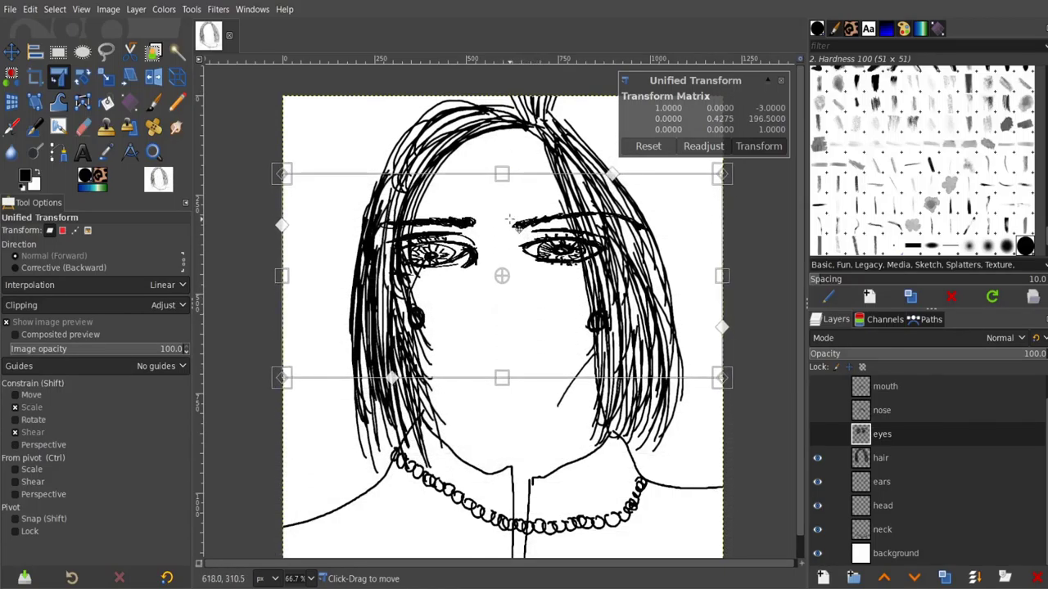
pyautogui.moveTo(282, 277); pyautogui.dragTo(410, 277)
pyautogui.moveTo(562, 332); pyautogui.dragTo(484, 329)
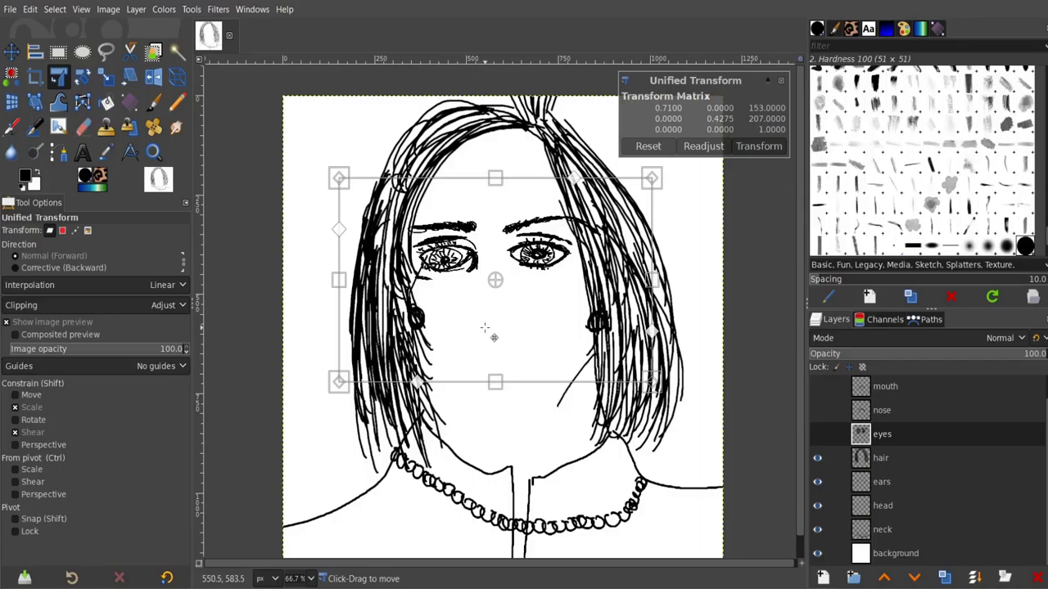
pyautogui.press('Return')
# - Show the nose layer, narrow it to about 59% width and centre it beneath the eyes with Unified Transform, fitting the layer to the image size
pyautogui.click(817, 411)
pyautogui.click(906, 415)
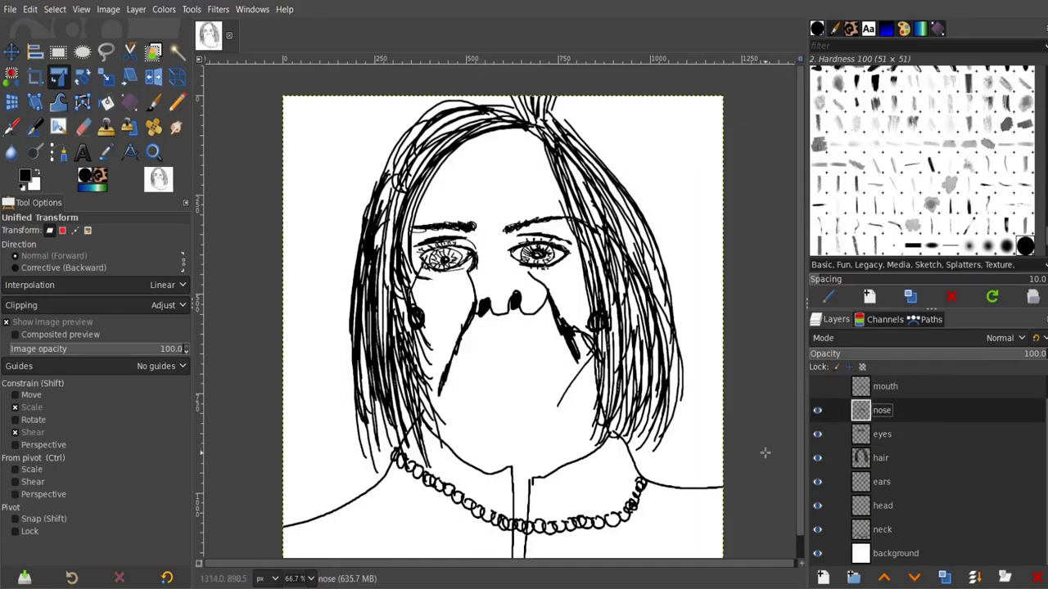
pyautogui.click(502, 362)
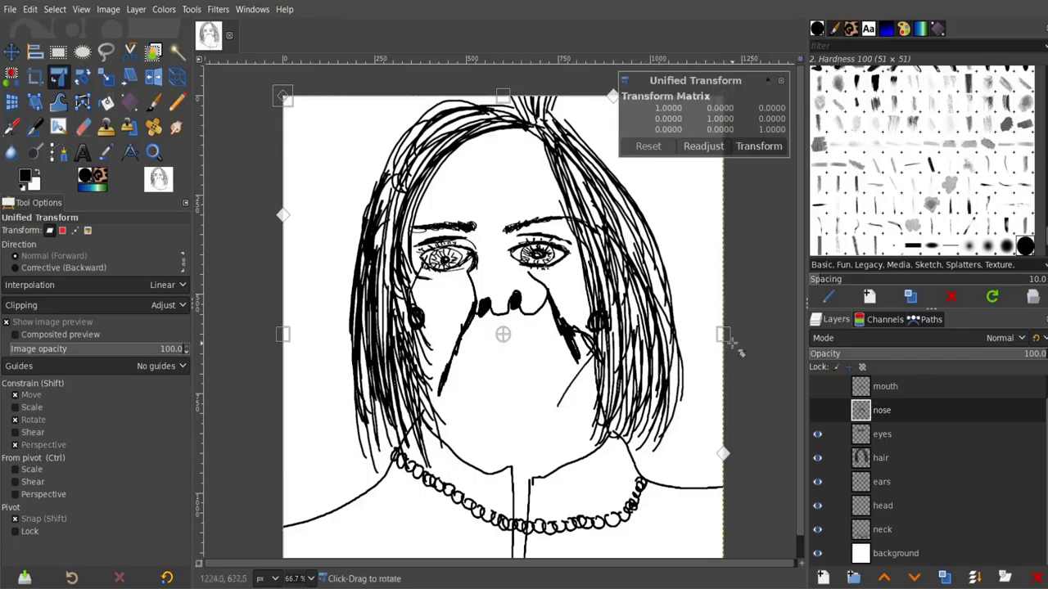
pyautogui.moveTo(725, 336); pyautogui.dragTo(438, 276)
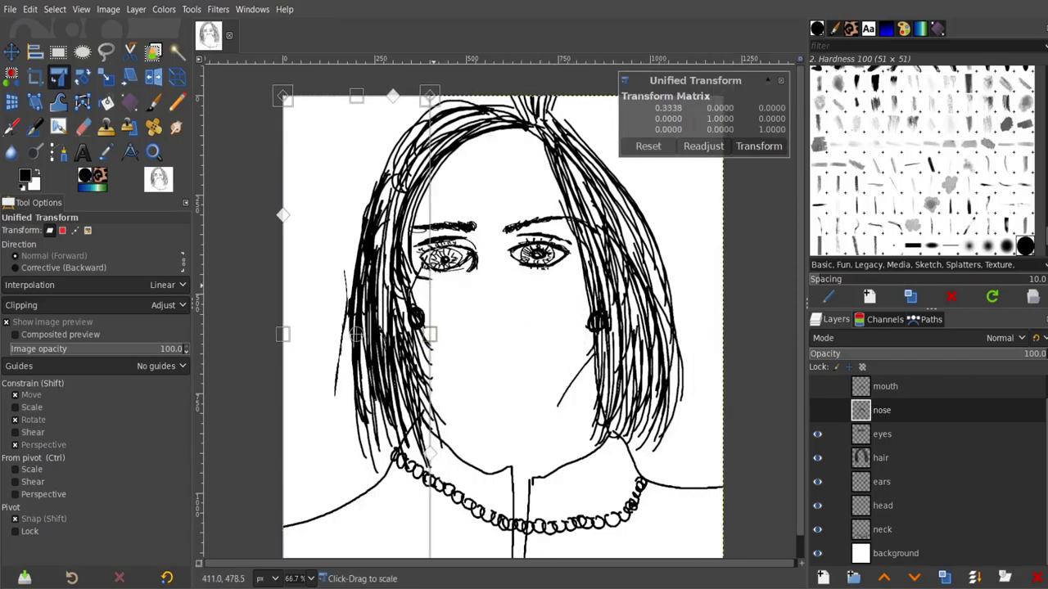
pyautogui.moveTo(377, 358); pyautogui.dragTo(513, 343)
pyautogui.moveTo(422, 320); pyautogui.dragTo(315, 320)
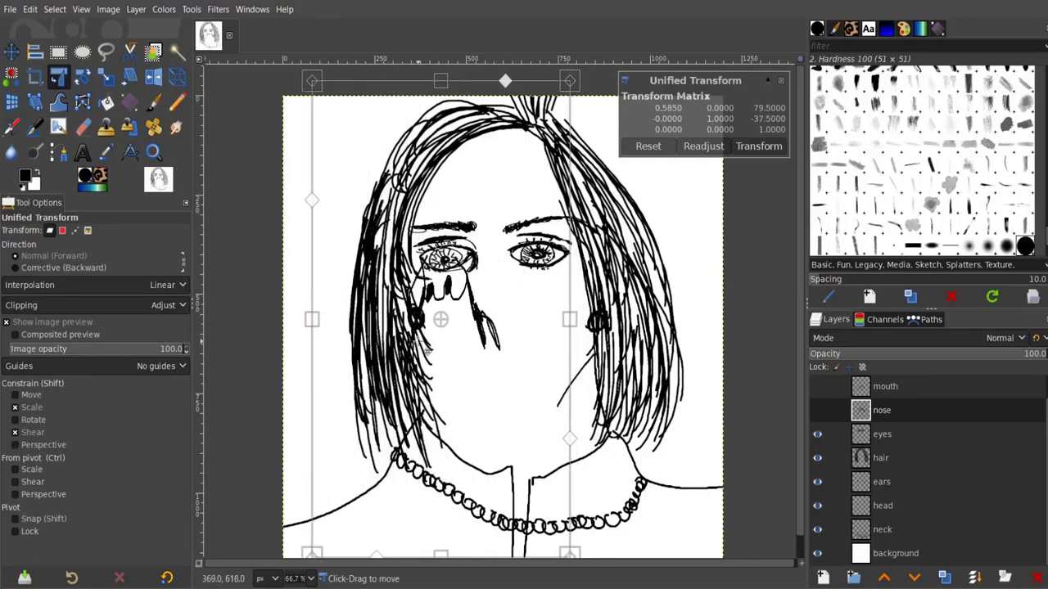
pyautogui.moveTo(465, 395); pyautogui.dragTo(525, 394)
pyautogui.press('Return')
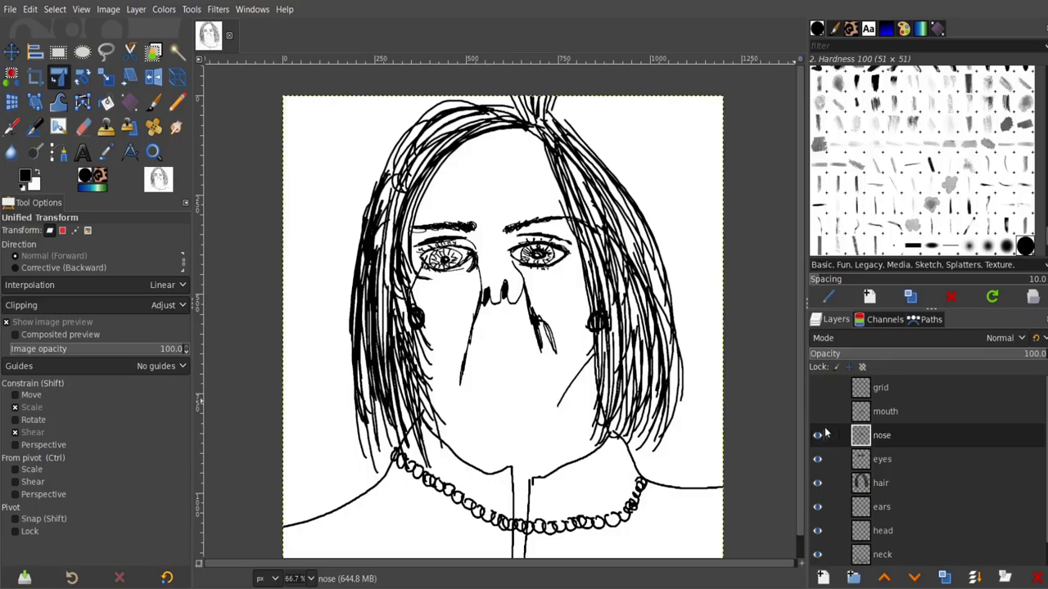
# - Show the mouth layer and use Unified Transform to scale it to about 86% width and 44% height, placed just below the nose
pyautogui.click(817, 412)
pyautogui.click(887, 415)
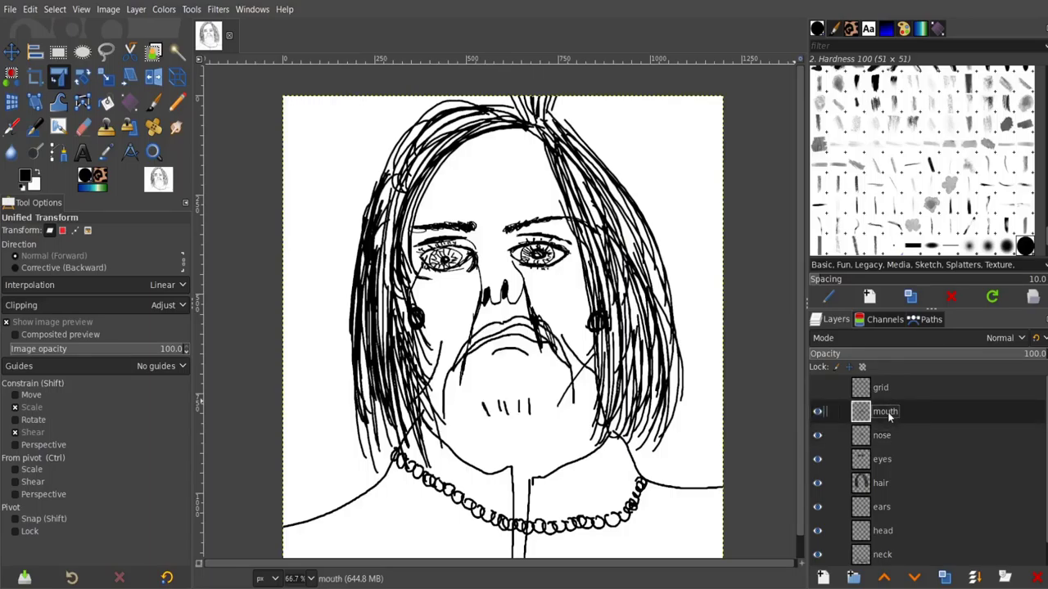
pyautogui.click(508, 402)
pyautogui.moveTo(723, 334); pyautogui.dragTo(660, 334)
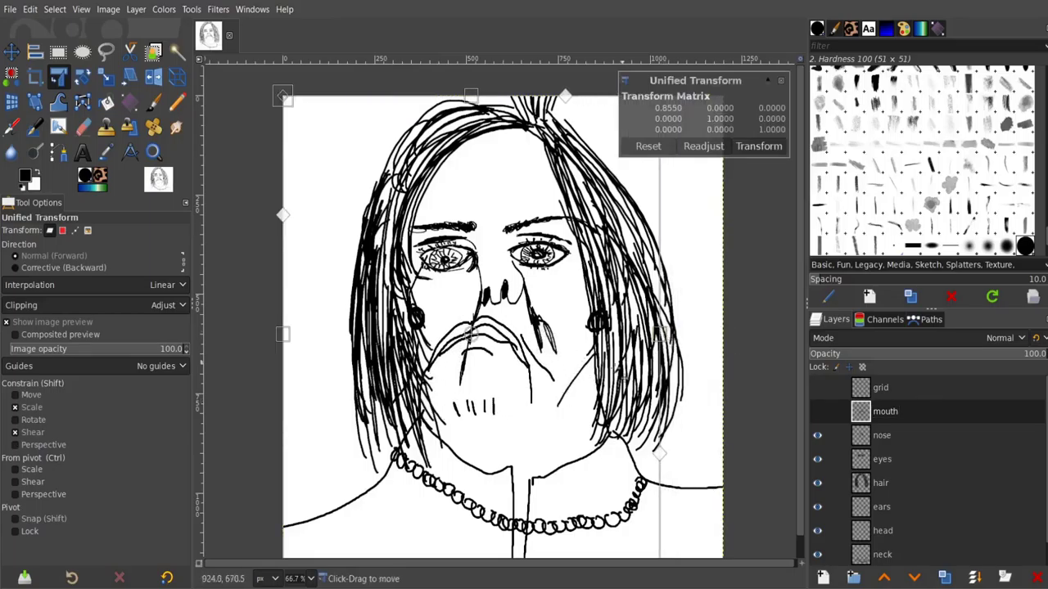
pyautogui.scroll(-3, 470, 405)
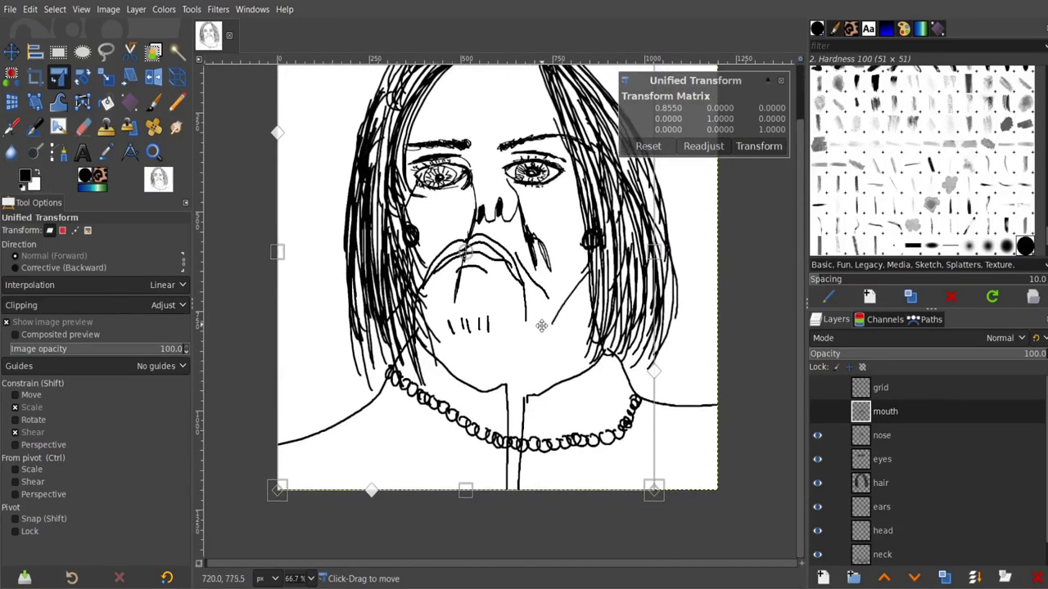
pyautogui.press('shift')
pyautogui.moveTo(465, 488); pyautogui.dragTo(526, 344)
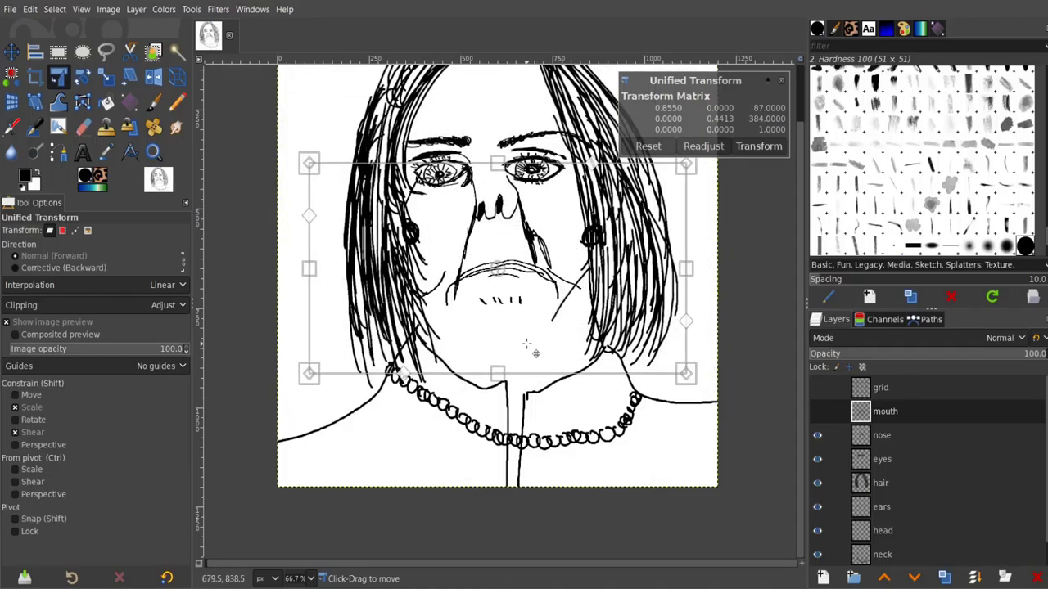
pyautogui.click(751, 147)
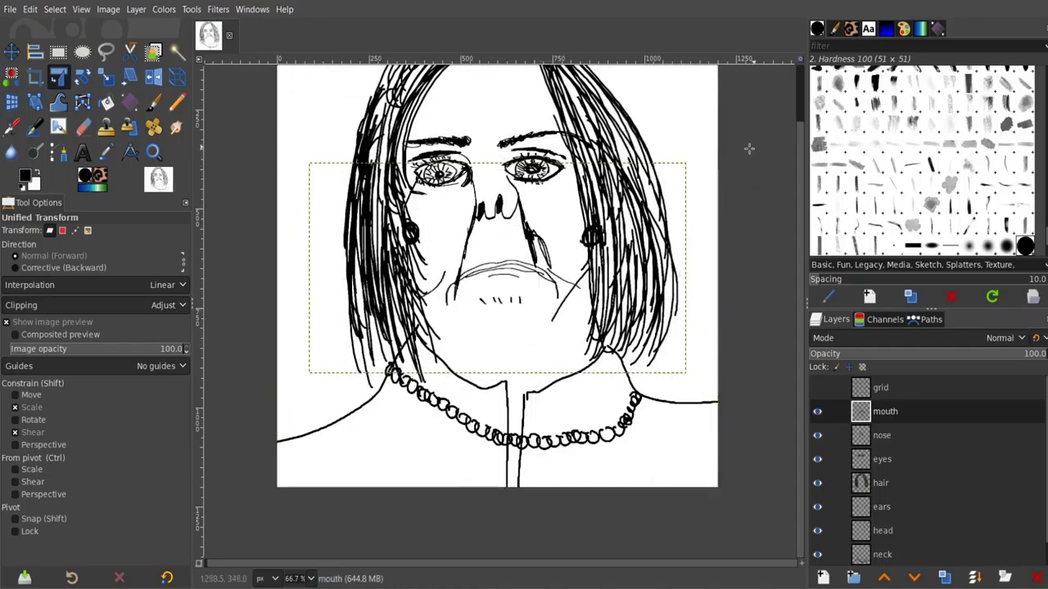
# - Fit the mouth layer to the image size, then stretch it to about 123% height with Unified Transform, keeping the mouth below the nose
pyautogui.scroll(1, 433, 379)
pyautogui.scroll(-1, 433, 379)
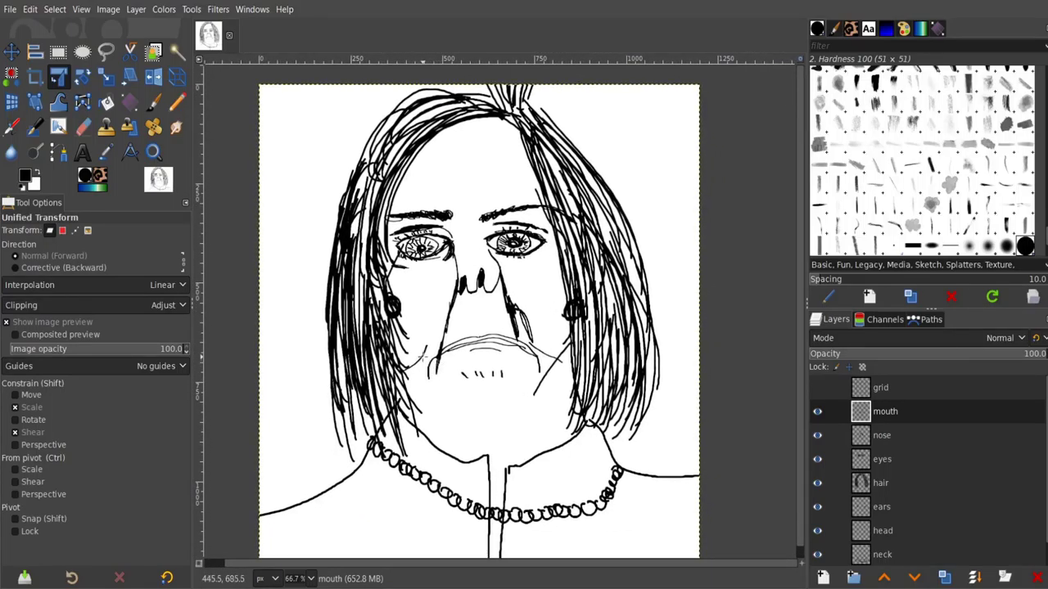
pyautogui.click(539, 412)
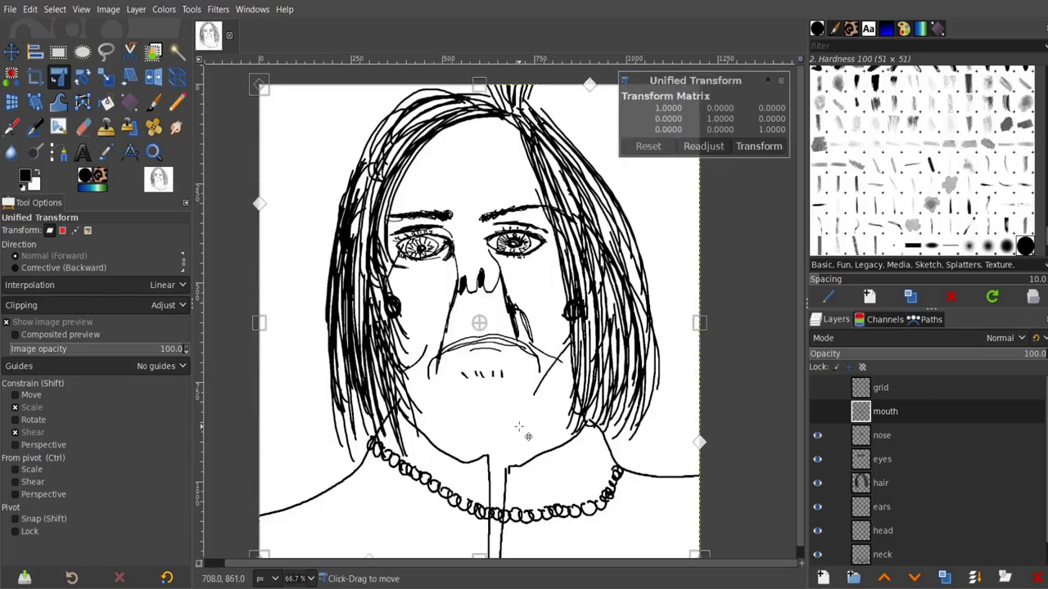
pyautogui.press('shift')
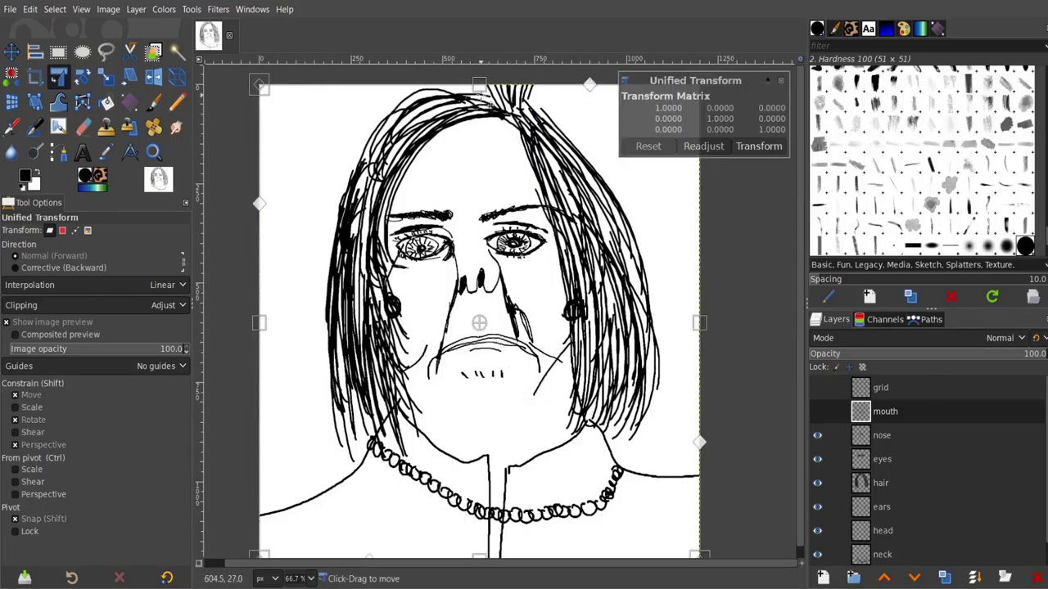
pyautogui.moveTo(481, 86); pyautogui.dragTo(483, 17)
pyautogui.moveTo(525, 354); pyautogui.dragTo(514, 397)
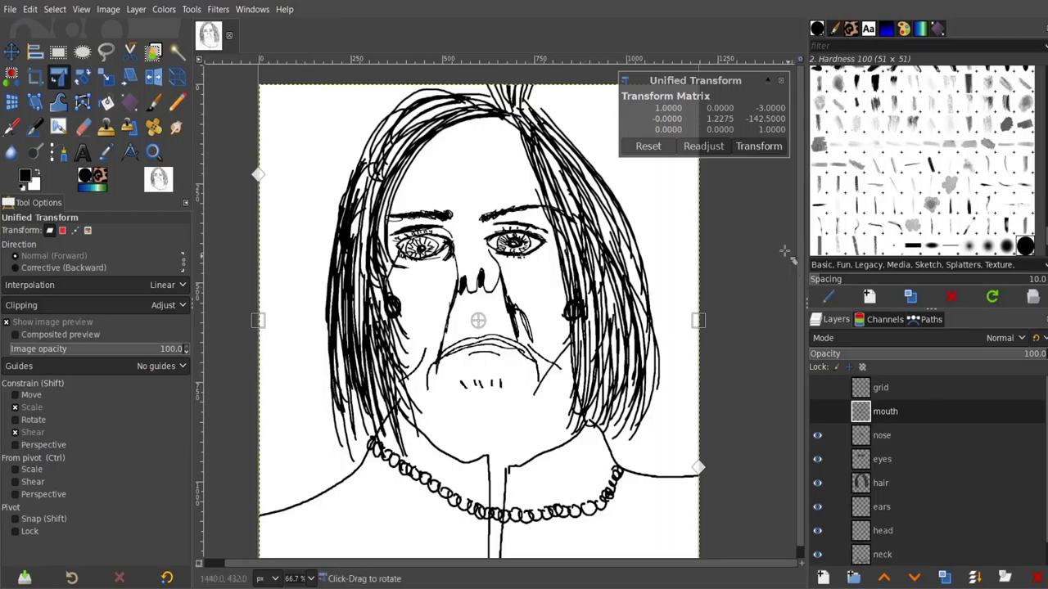
pyautogui.click(756, 146)
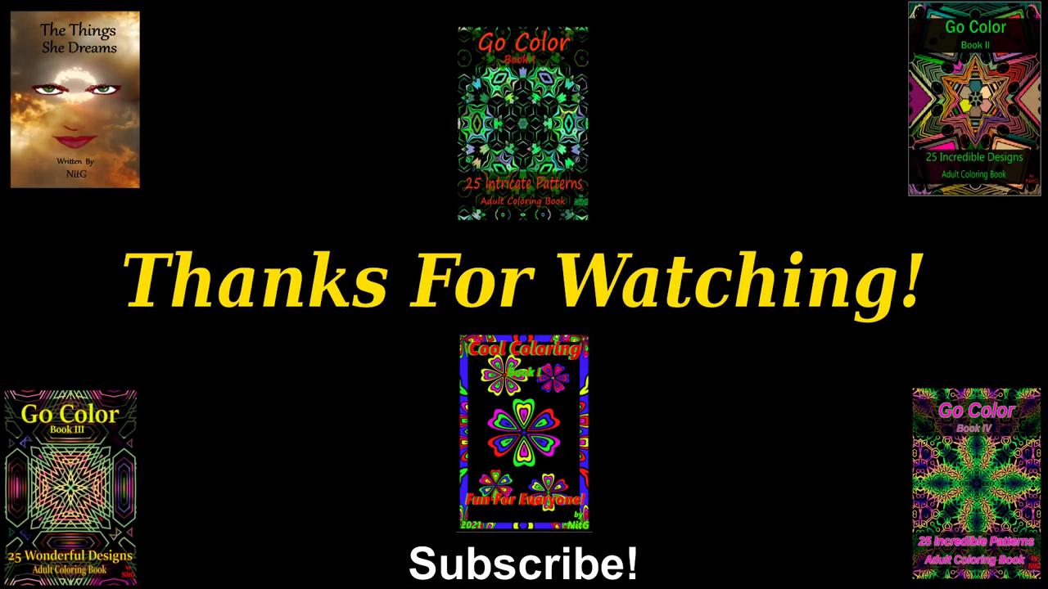